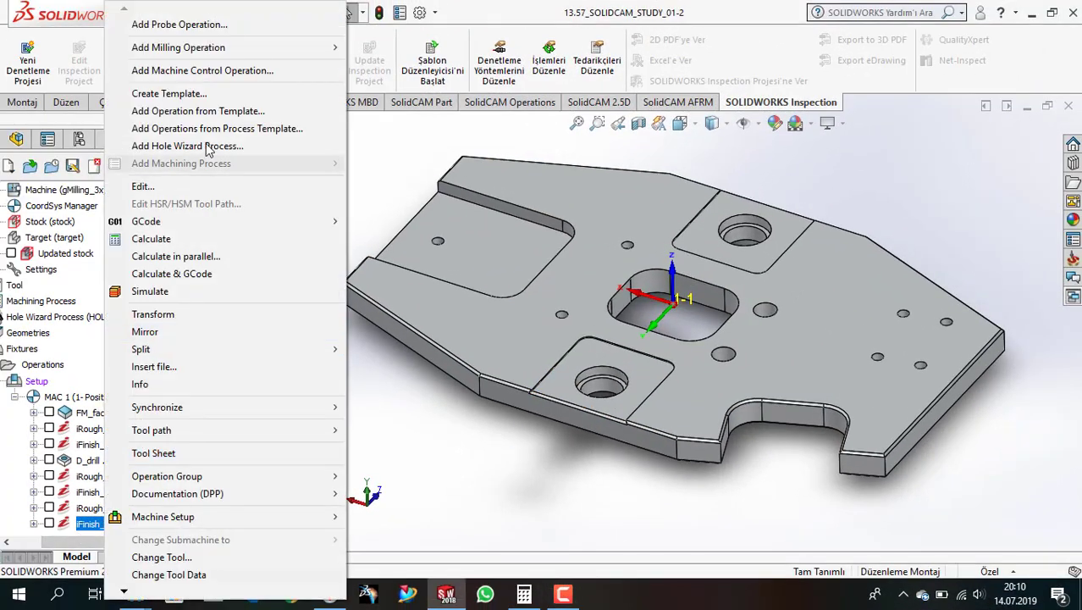
- Add a new iMachining milling operation under the project's operations
click(550, 415)
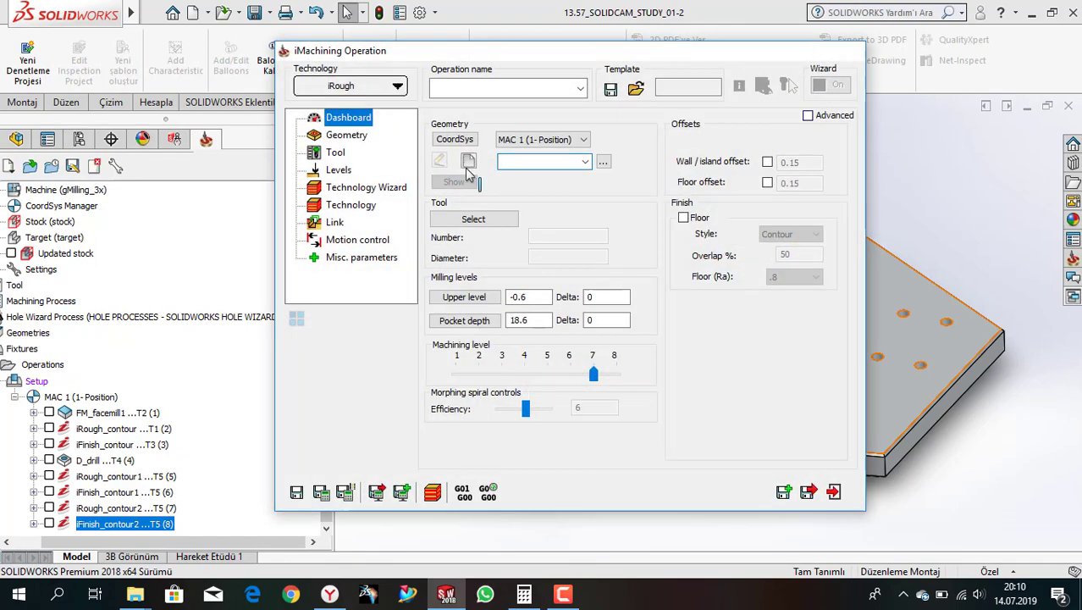
- Start geometry contour3 and chain-select the two pocket outlines around the counterbore holes
click(468, 163)
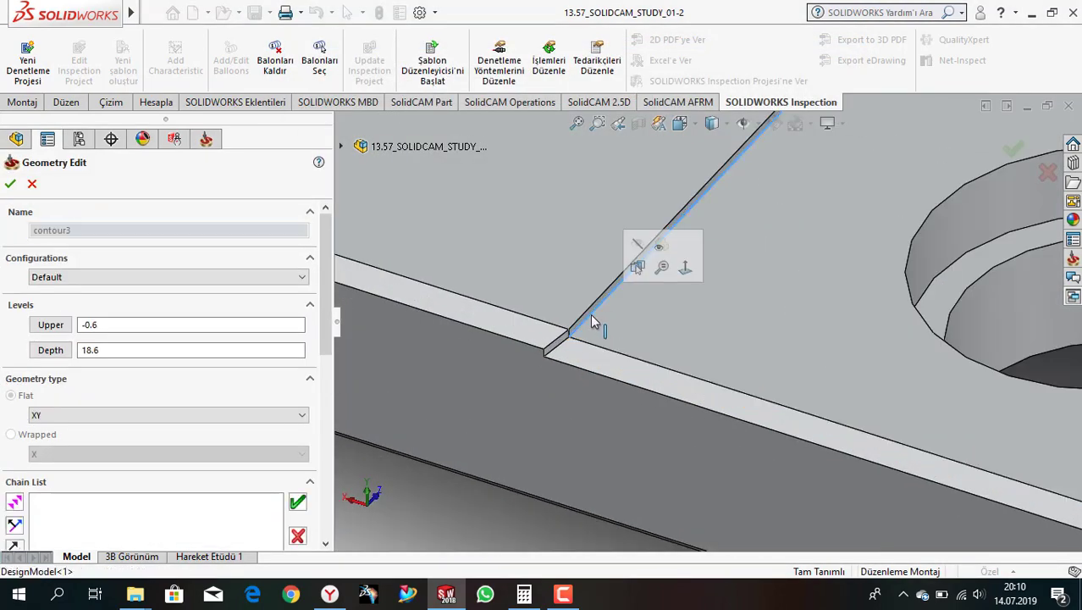
click(593, 322)
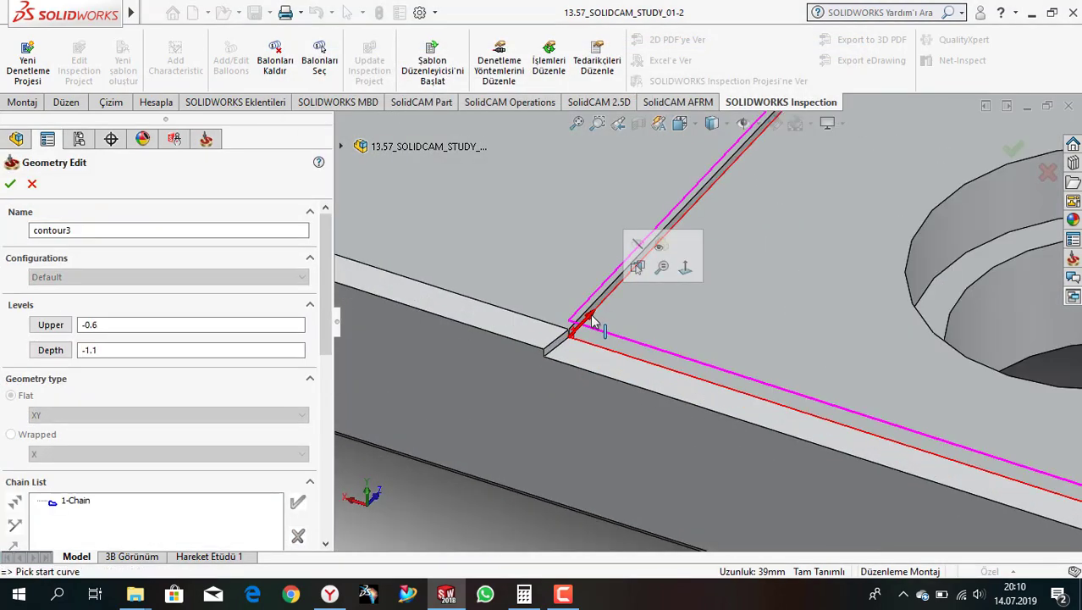
scroll(610, 356, up, 2)
scroll(622, 380, up, 3)
scroll(777, 170, down, 4)
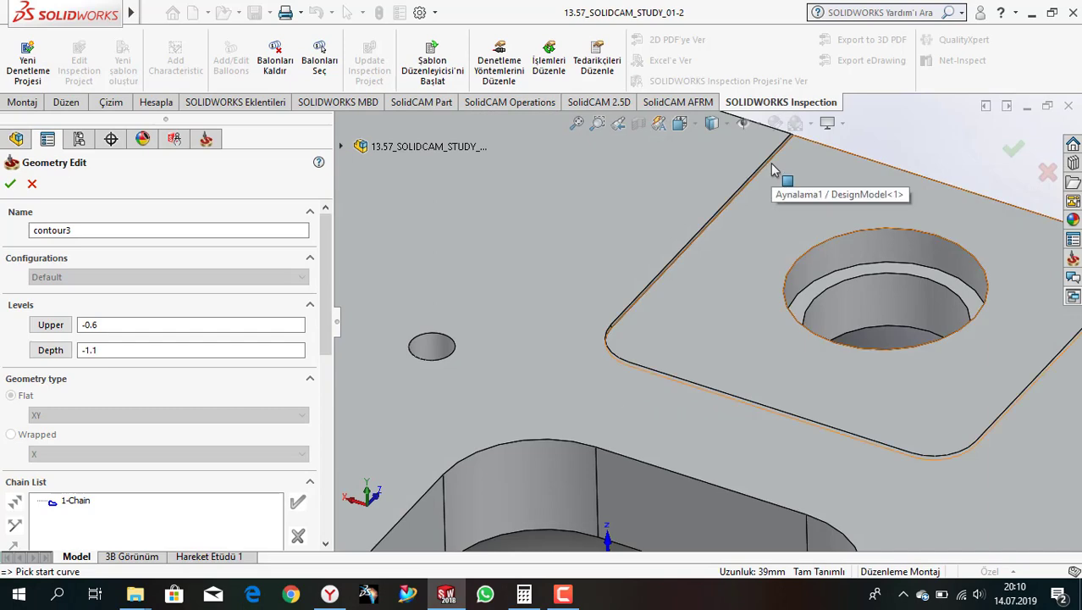
click(768, 163)
click(74, 502)
- Mark the outer edges of both pocket chains as open and confirm contour3
right_click(75, 503)
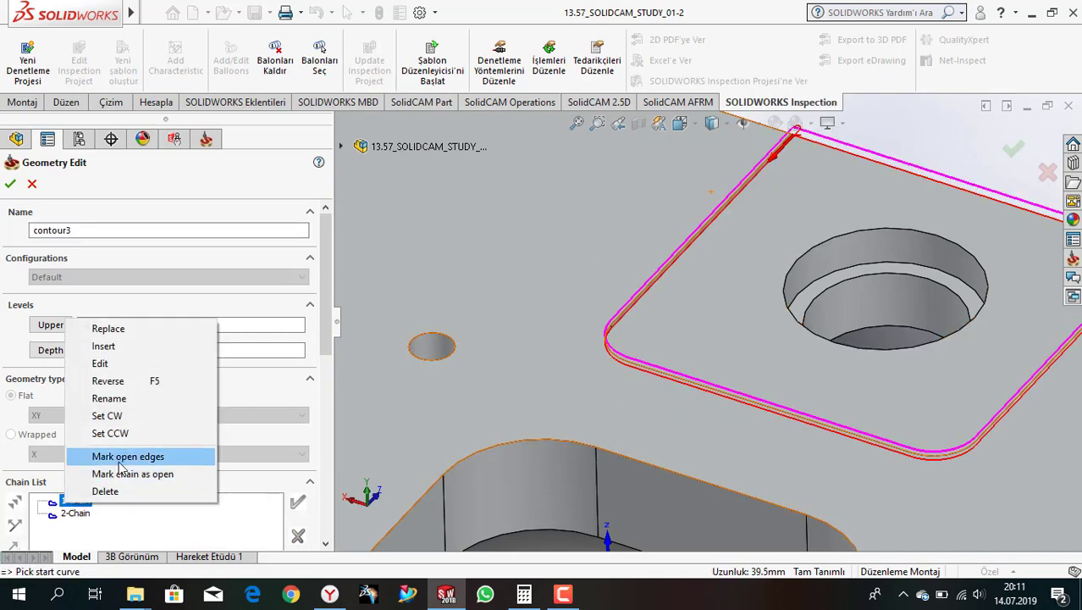
click(156, 451)
scroll(779, 261, up, 4)
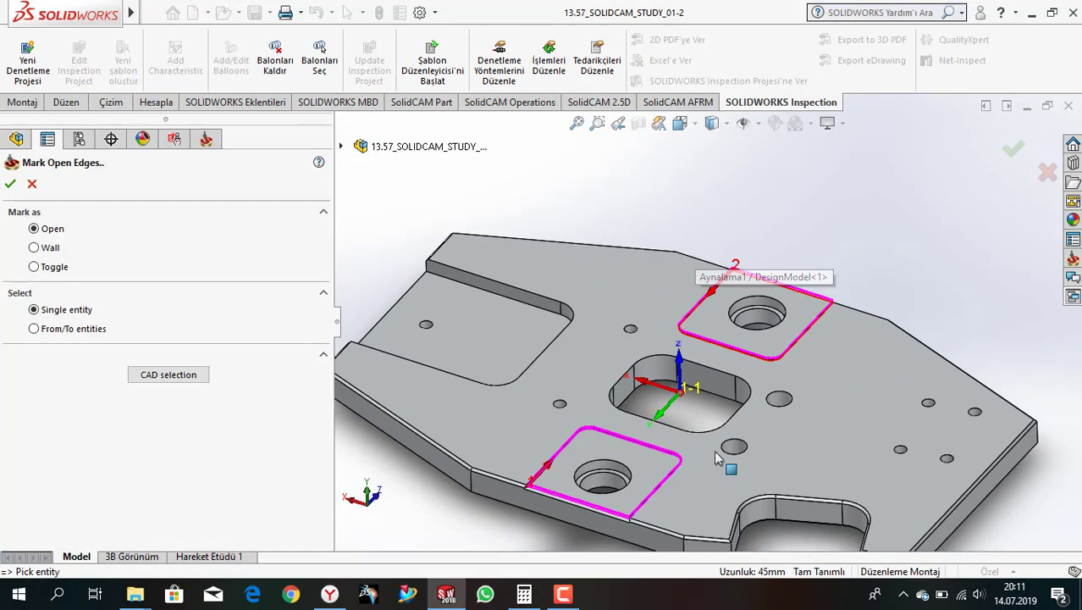
scroll(563, 303, down, 4)
scroll(576, 271, down, 3)
click(11, 184)
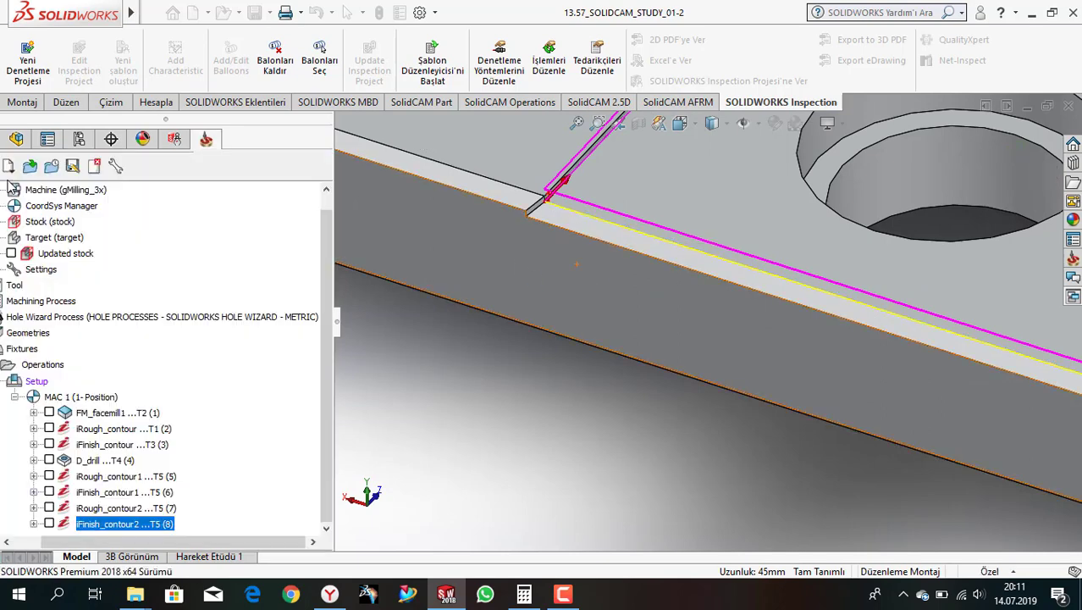
right_click(85, 527)
click(144, 486)
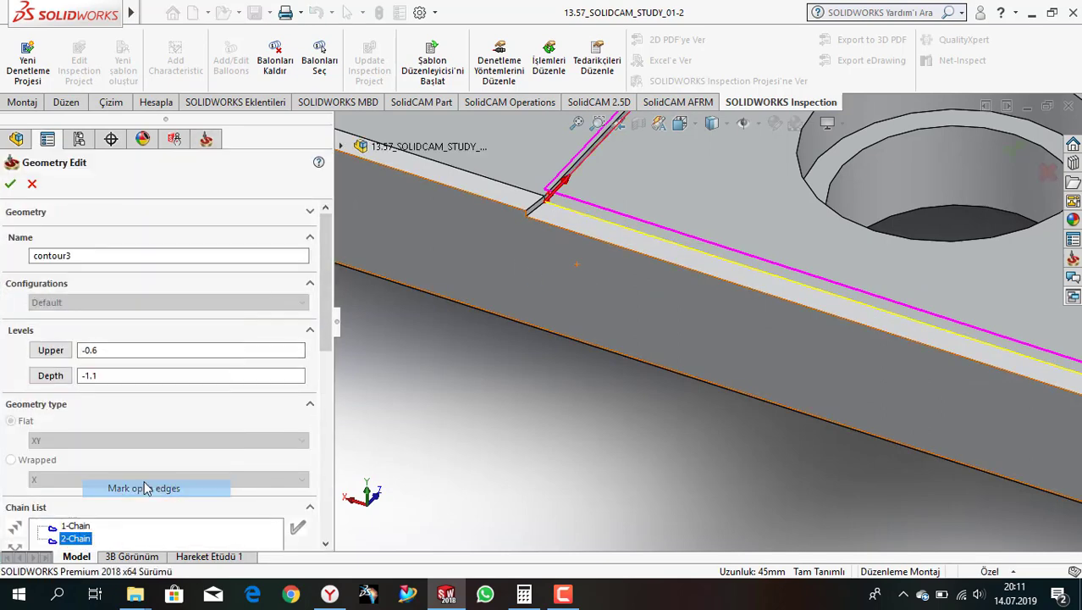
scroll(851, 144, down, 5)
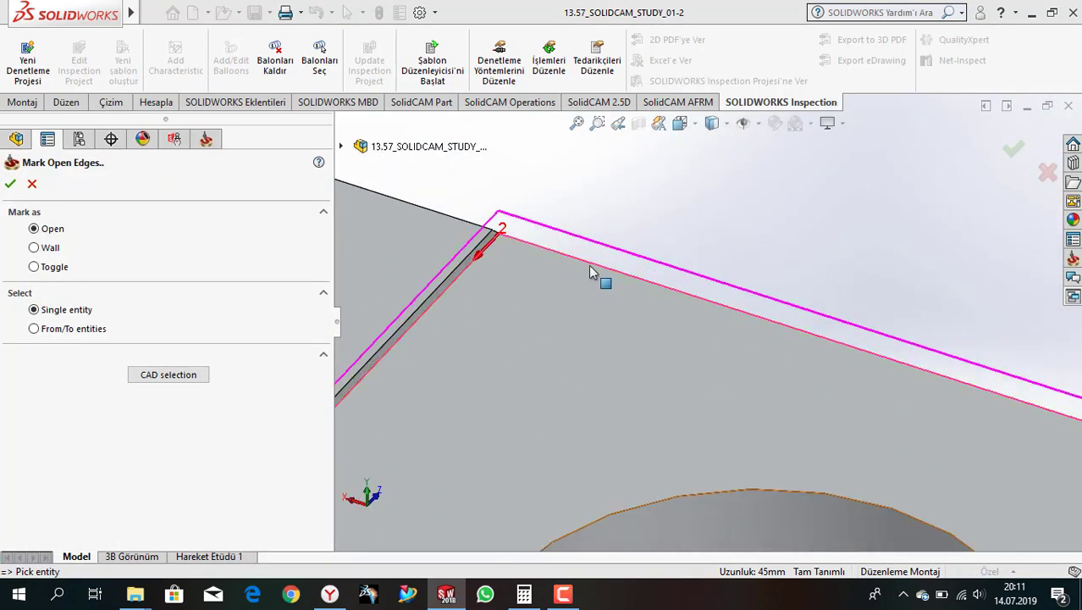
click(11, 186)
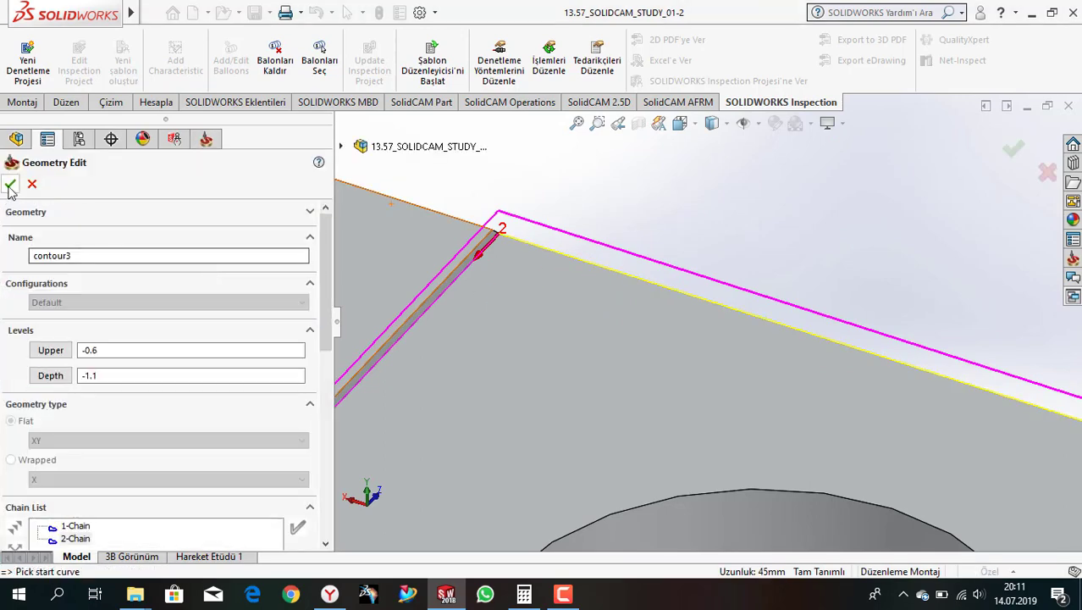
click(10, 184)
click(341, 133)
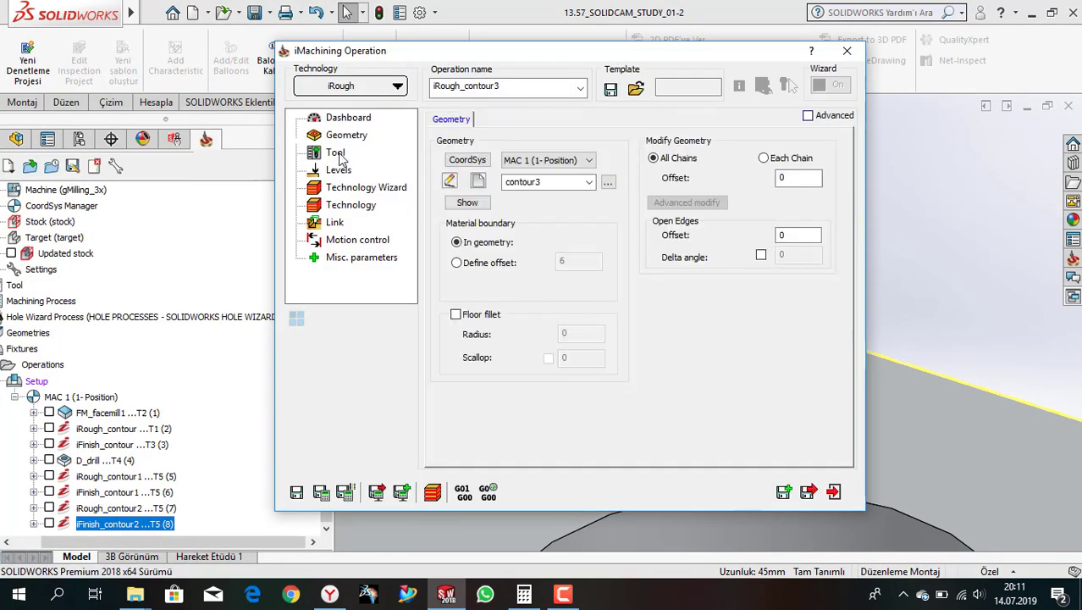
- Assign tool 1, the 16 mm end mill, to iRough_contour3
click(336, 153)
click(548, 359)
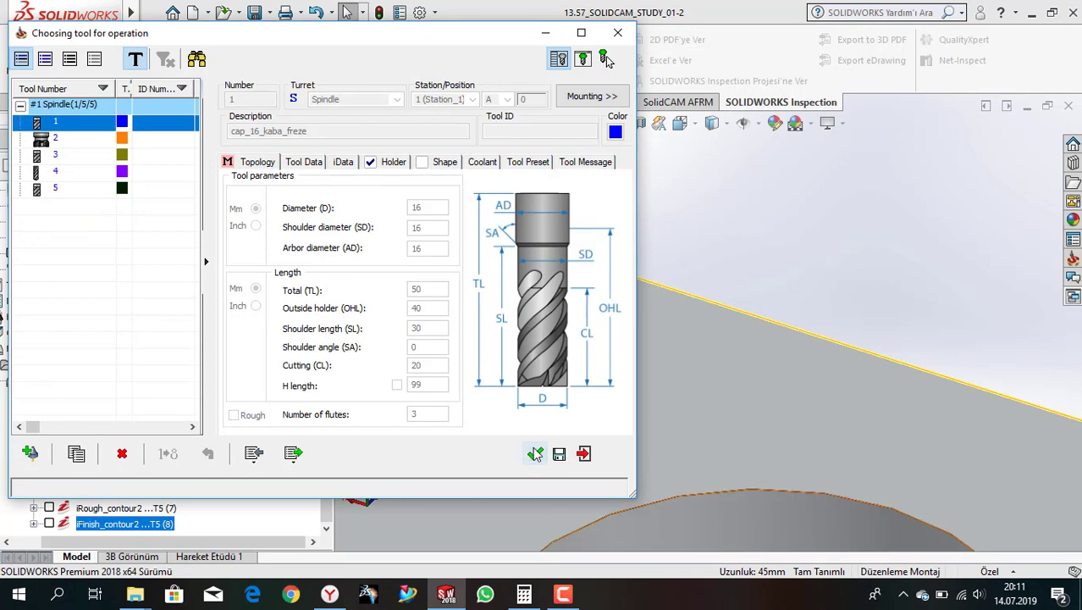
click(535, 454)
- Pick the upper level -0.6 and pocket depth 0.5 from model faces
click(339, 169)
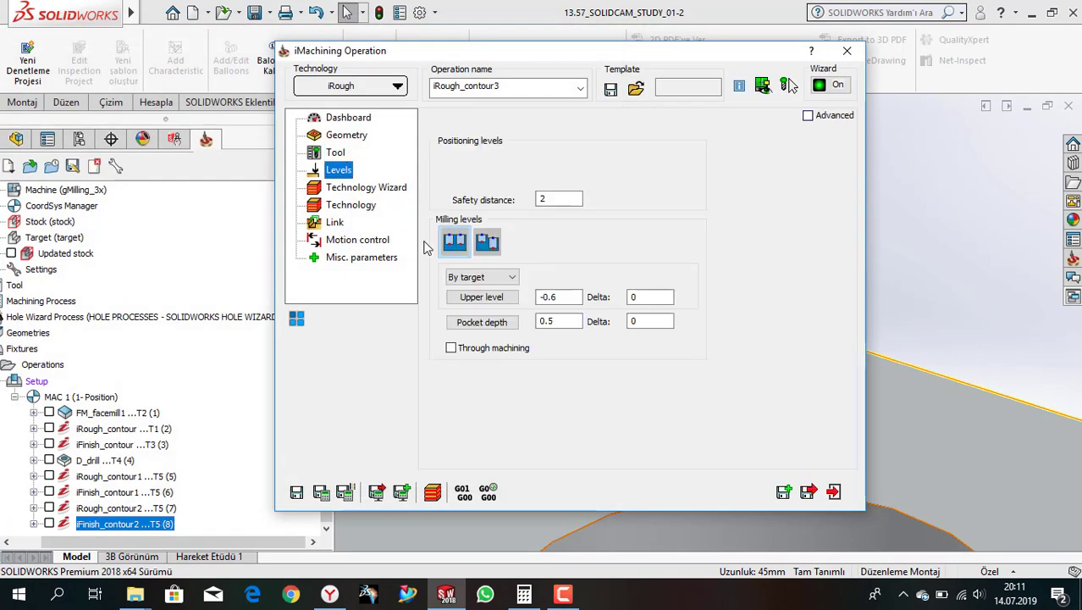
click(490, 306)
click(352, 240)
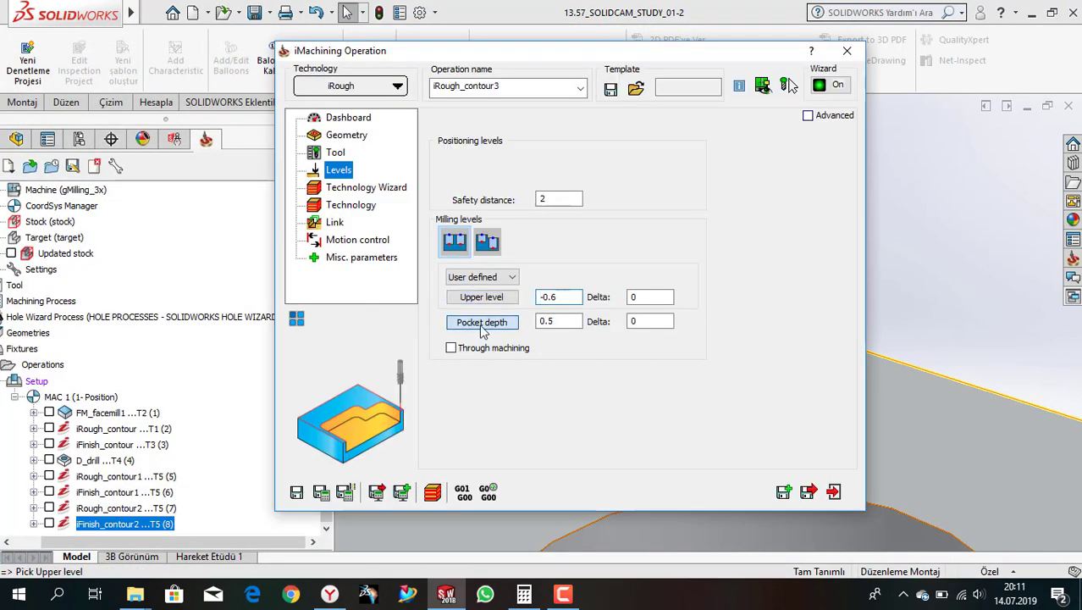
click(482, 325)
click(536, 355)
- Review the technology and link settings, then save the roughing operation as a copy
click(360, 188)
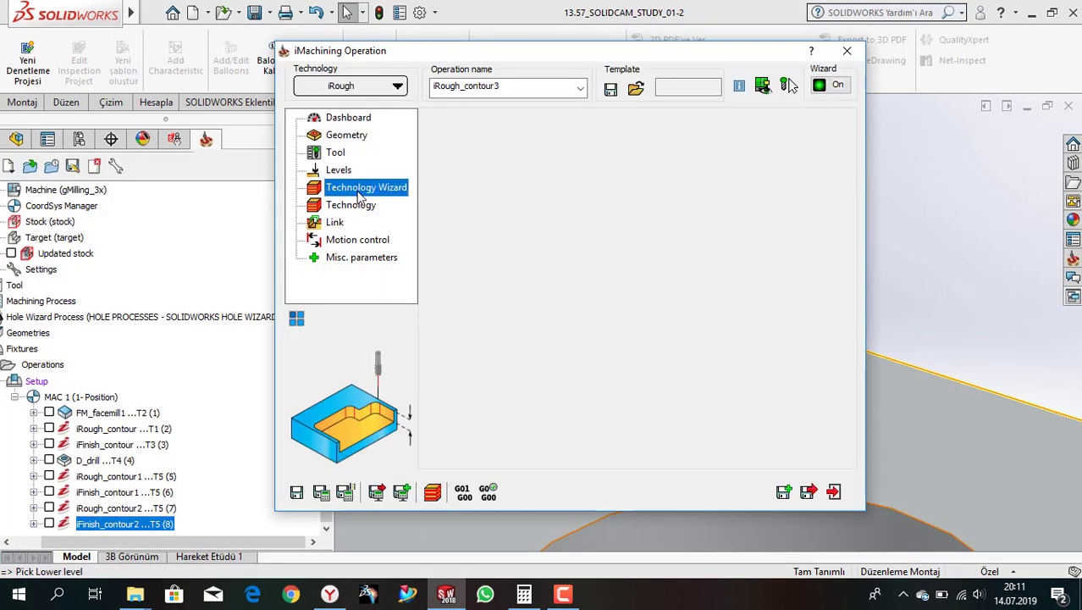
click(364, 206)
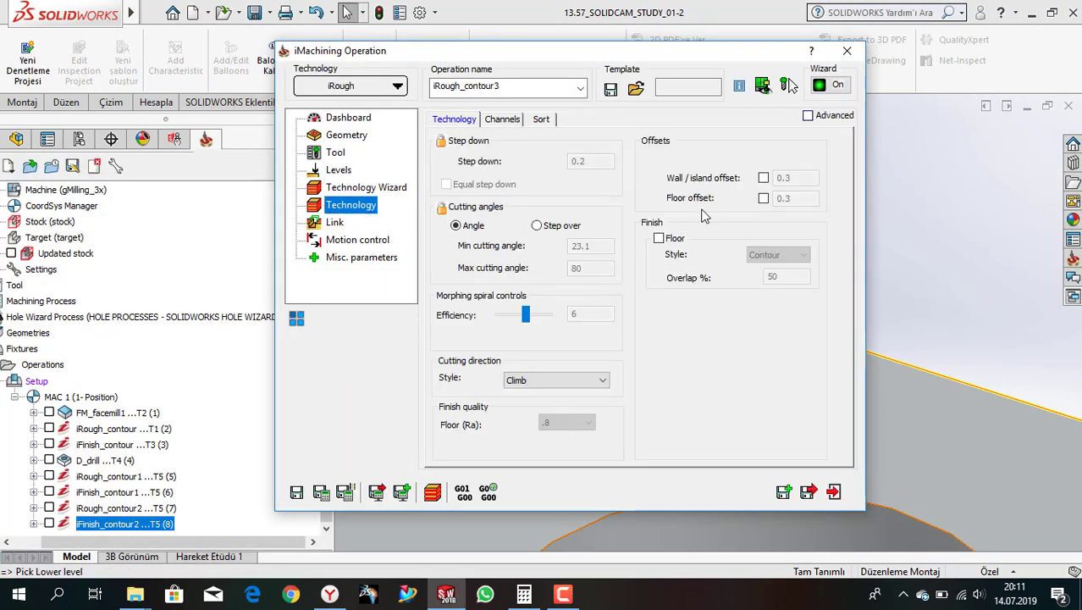
click(335, 222)
click(322, 493)
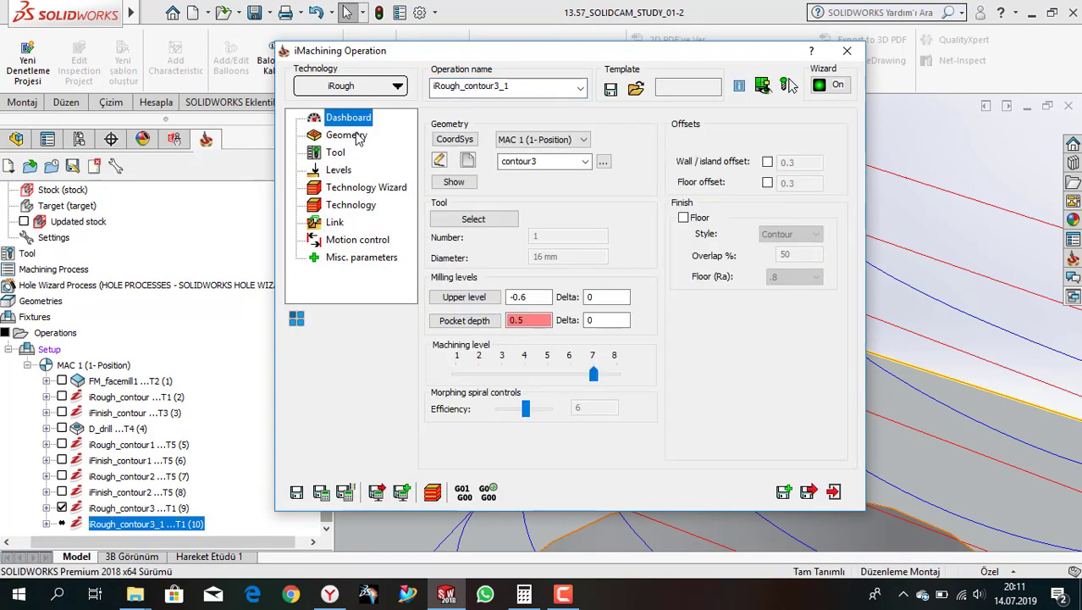
- Switch the copied operation's iMachining technology to iFinish
click(357, 136)
click(364, 153)
click(338, 170)
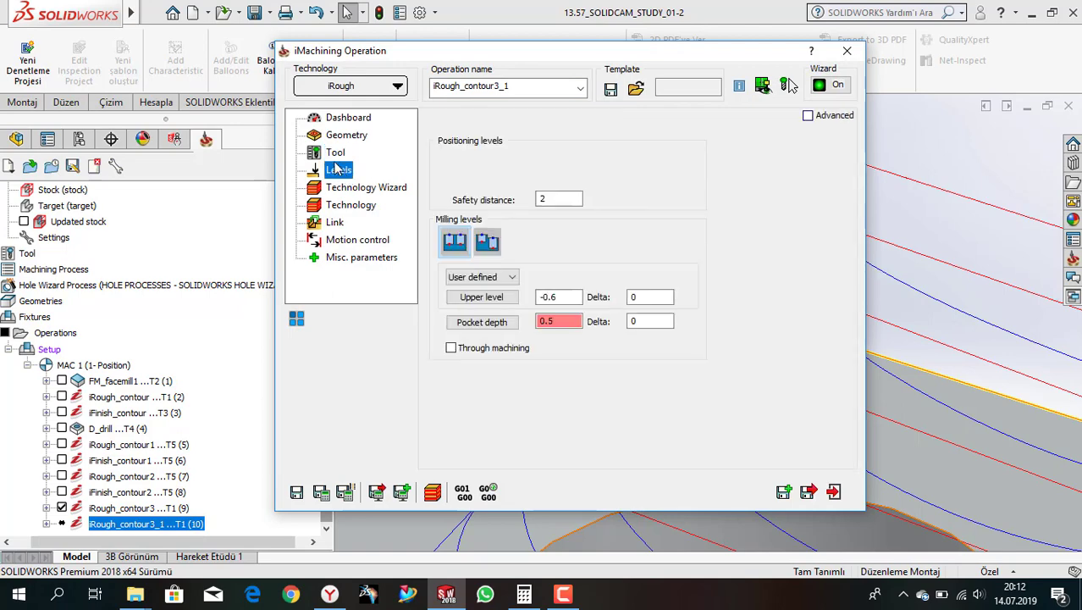
click(343, 137)
click(336, 153)
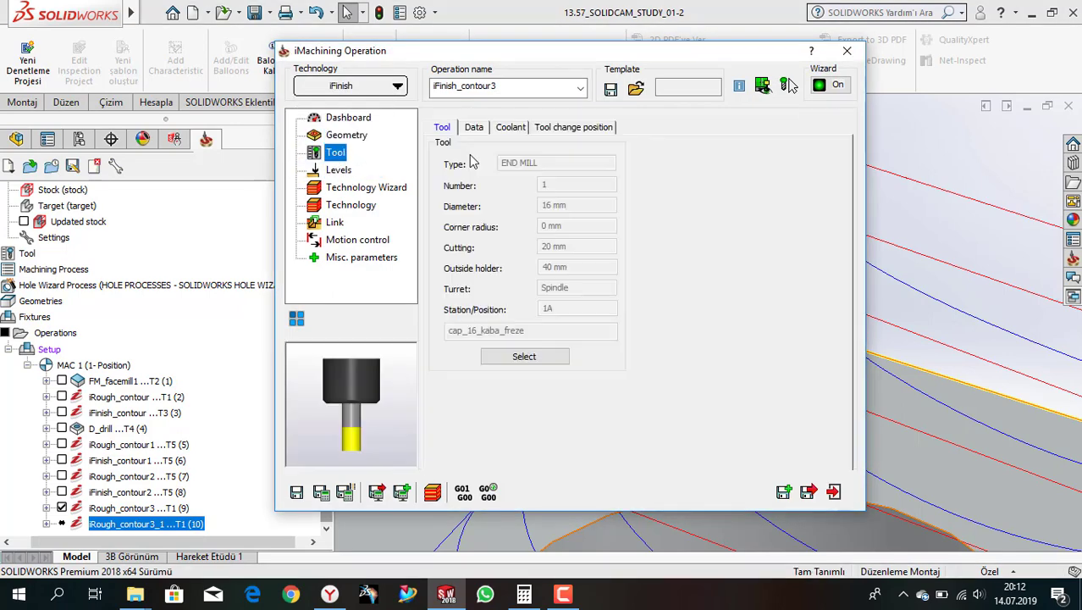
- Enable finish feed floor on the tool data page and enter 182
click(475, 127)
click(524, 593)
text(1)
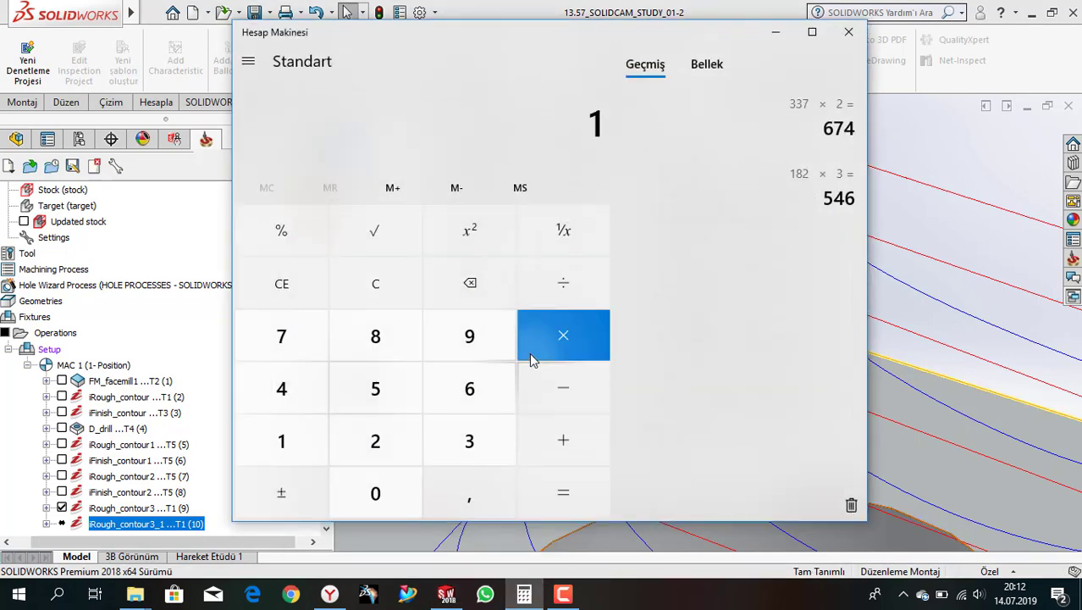
key(alt+Tab)
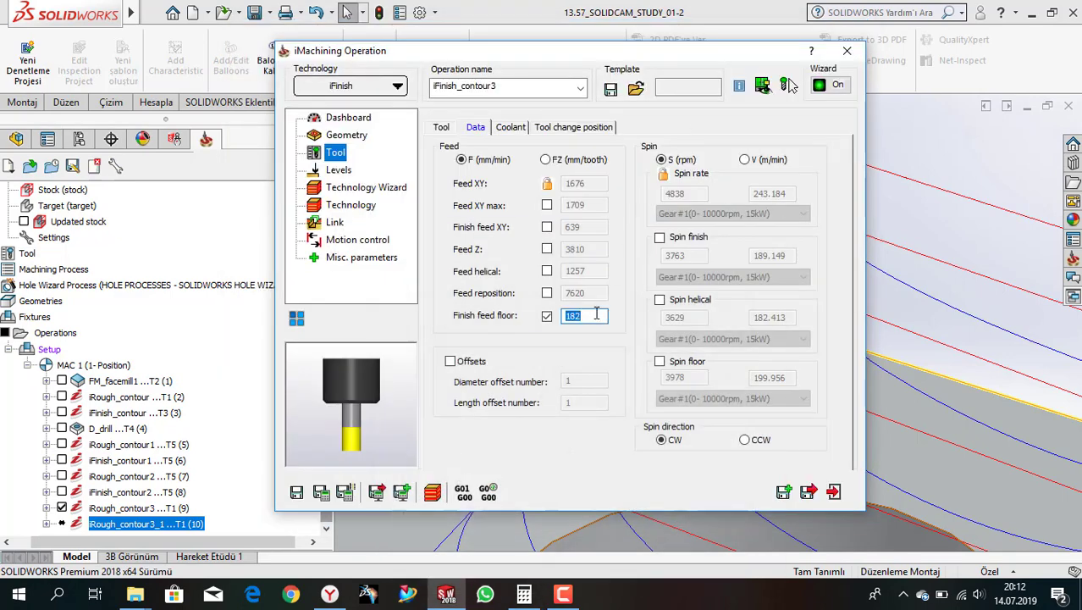
- Turn on floor finishing, then save iFinish_contour3 and open the simulation
click(346, 170)
click(356, 205)
click(360, 188)
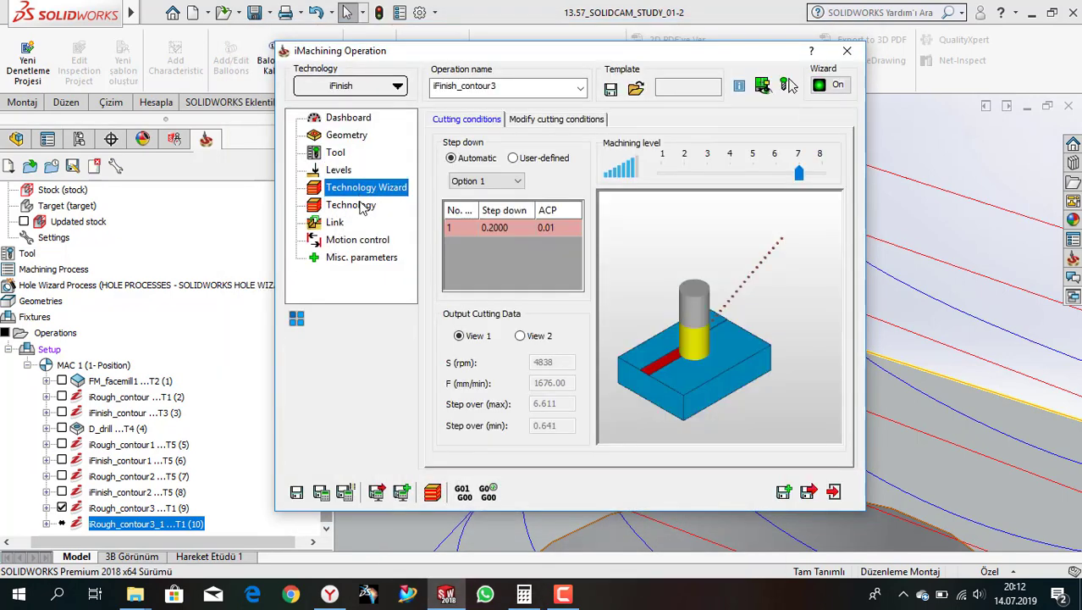
click(351, 205)
click(675, 374)
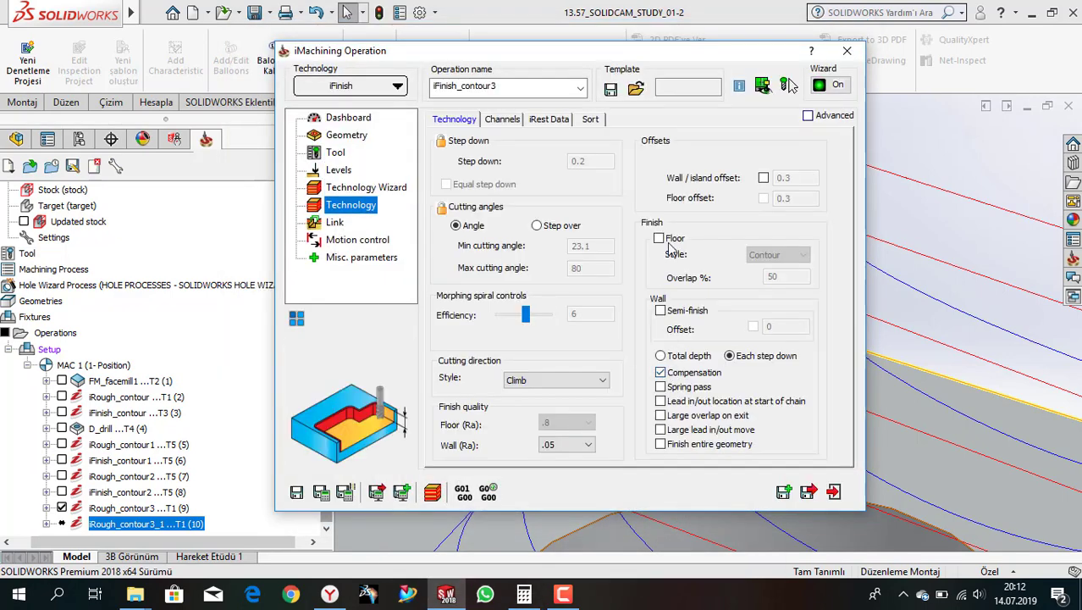
click(335, 223)
click(320, 495)
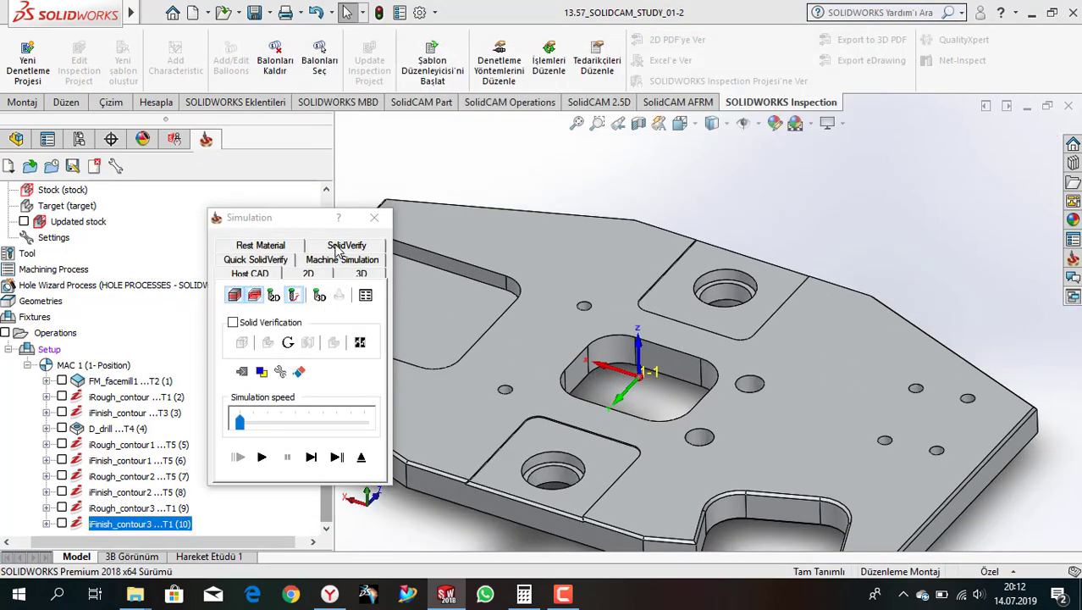
- Play the finishing pass in SolidVerify at higher speed, exit, and return to the Tool page
click(347, 242)
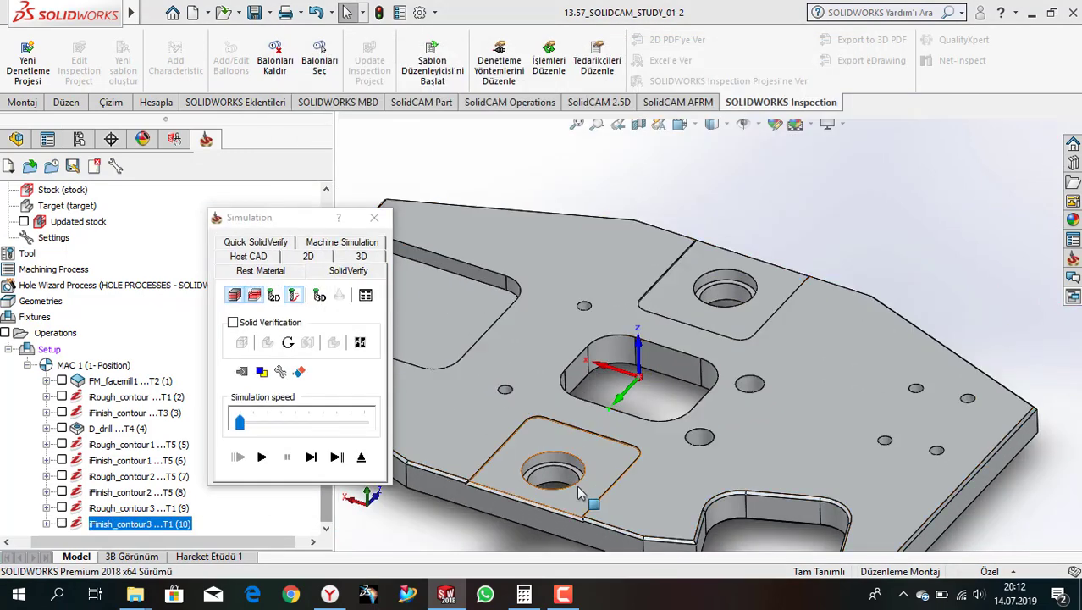
click(263, 459)
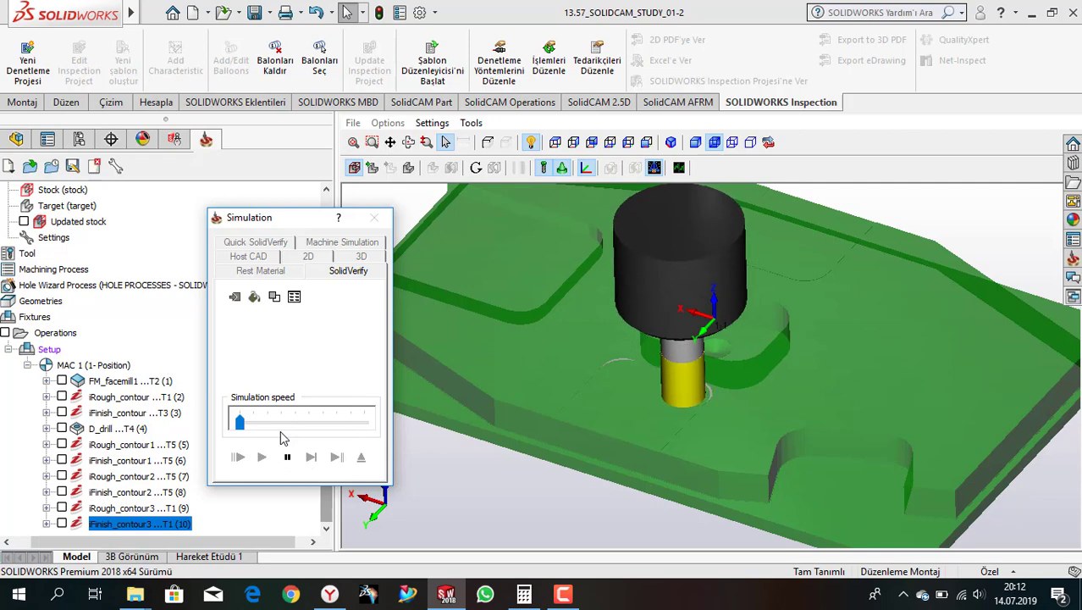
drag(240, 423, 281, 423)
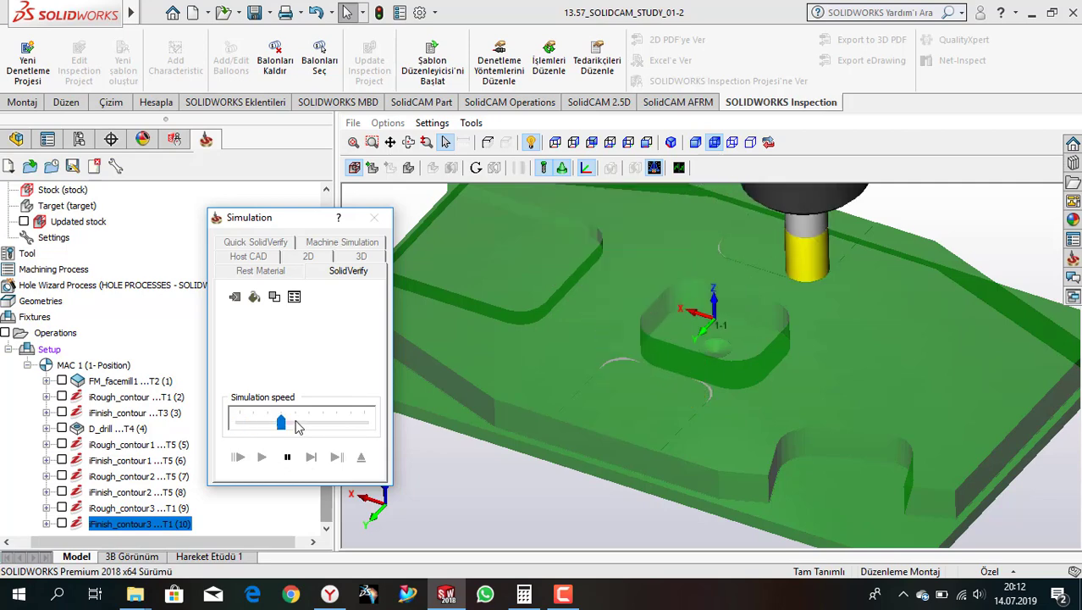
click(361, 453)
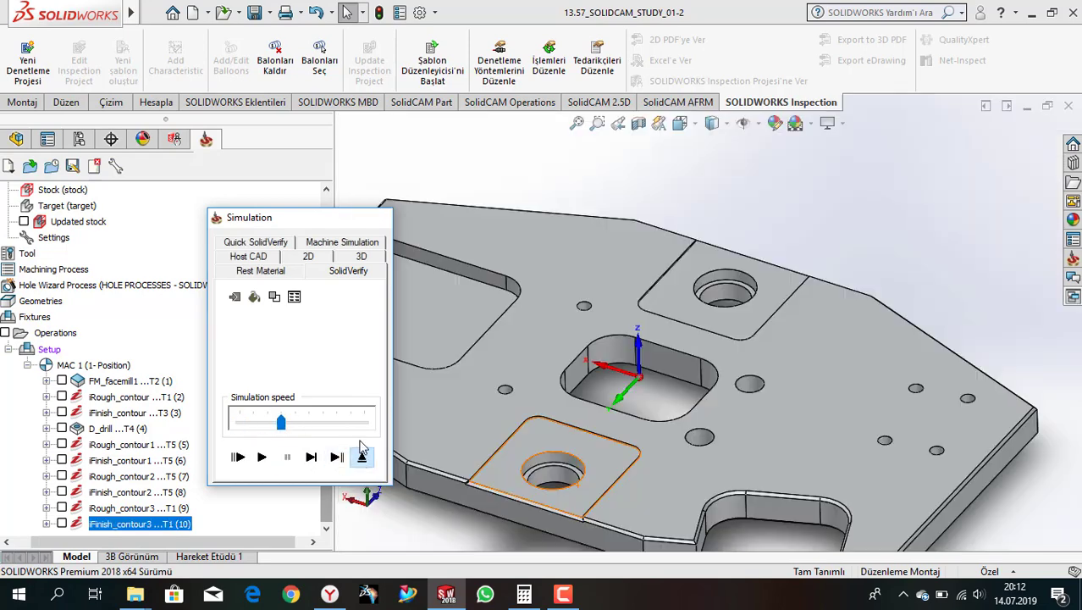
click(335, 153)
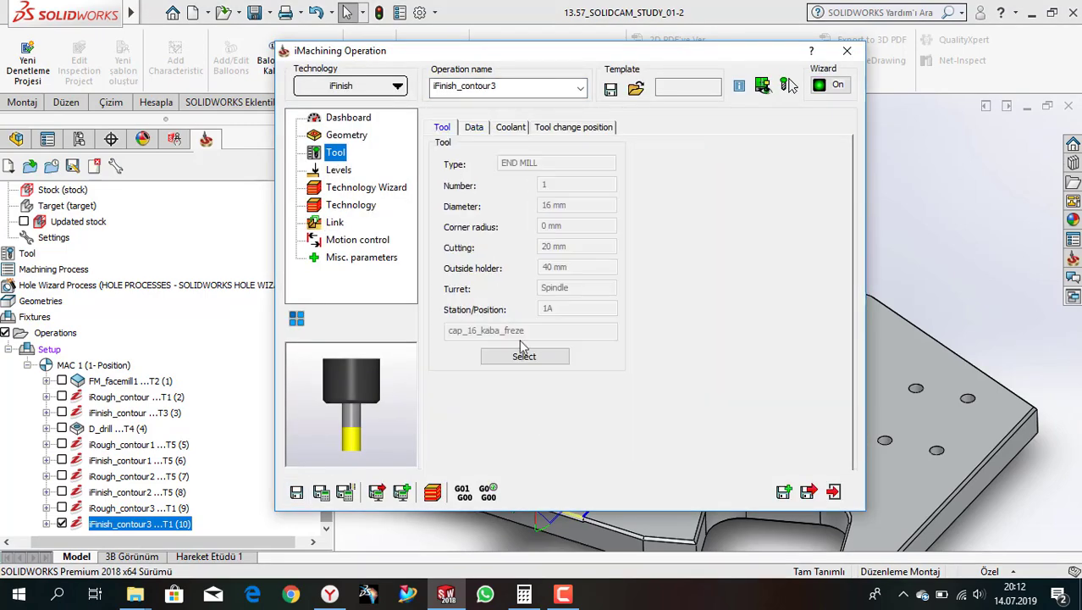
- Replace the cutter with tool 5, the 10 mm end mill
click(523, 356)
click(81, 188)
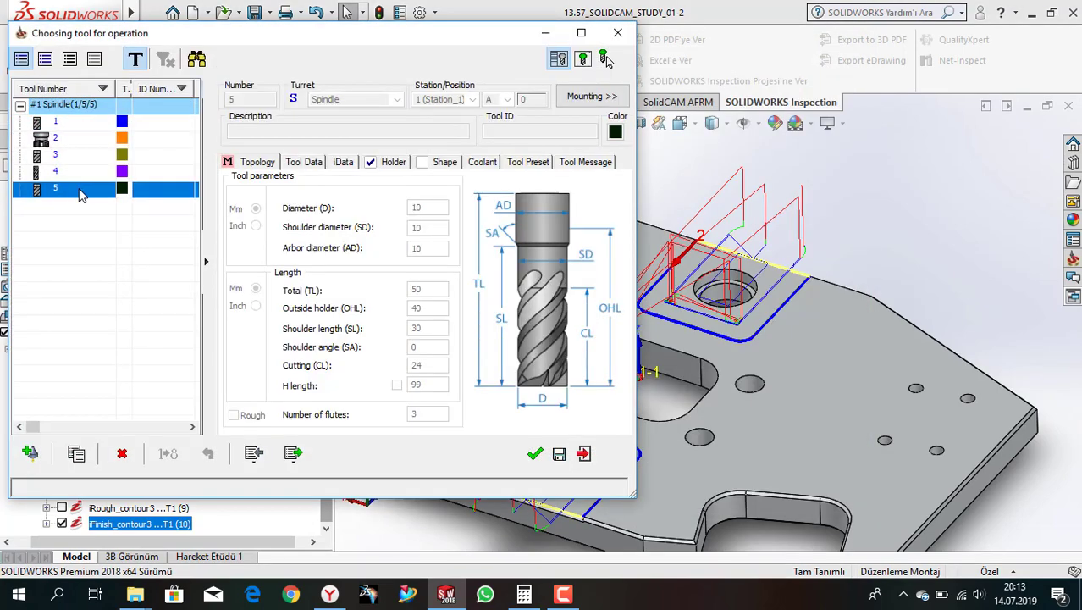
double_click(81, 190)
- Save and recalculate iFinish_contour3, then replay it in SolidVerify
click(376, 493)
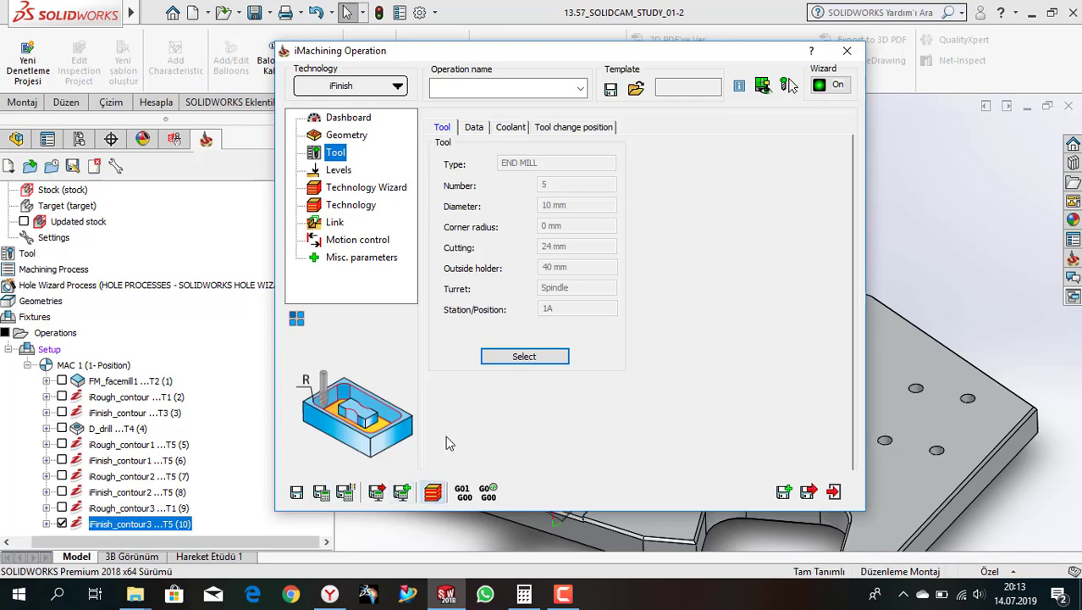
click(347, 243)
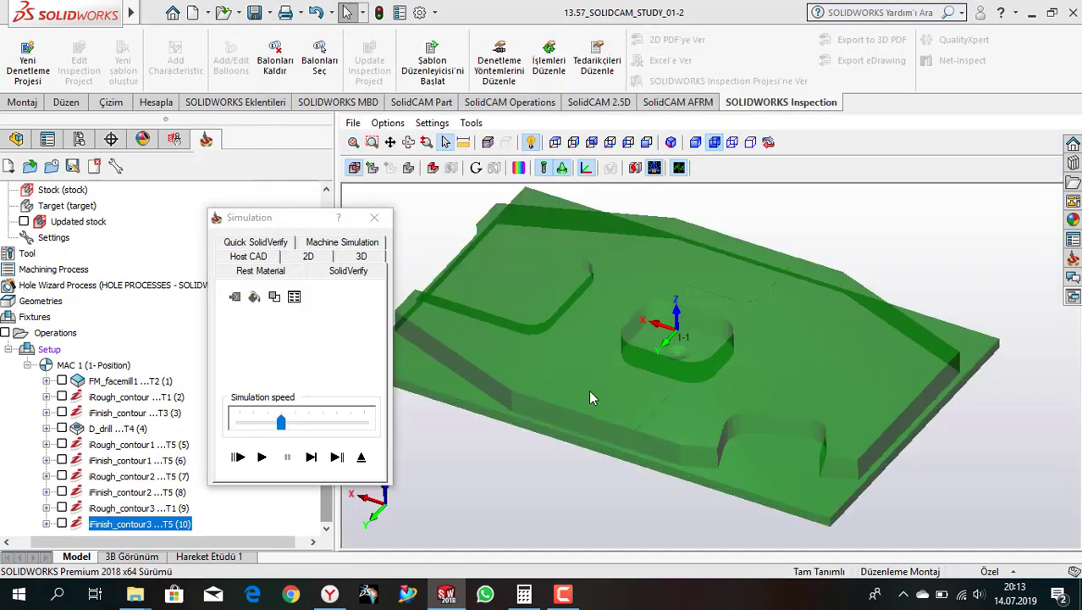
click(262, 457)
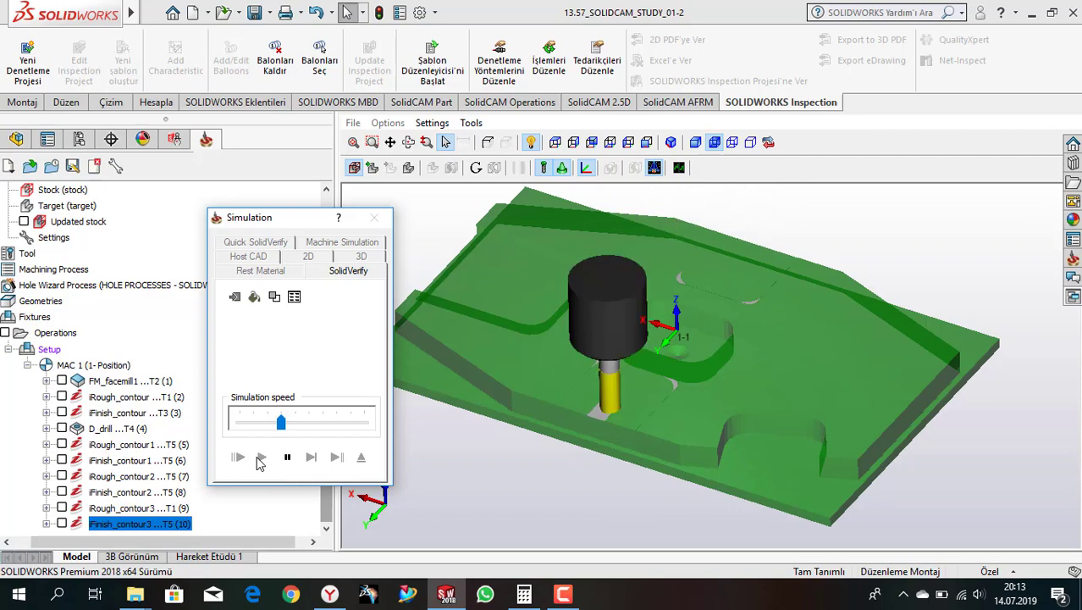
click(361, 457)
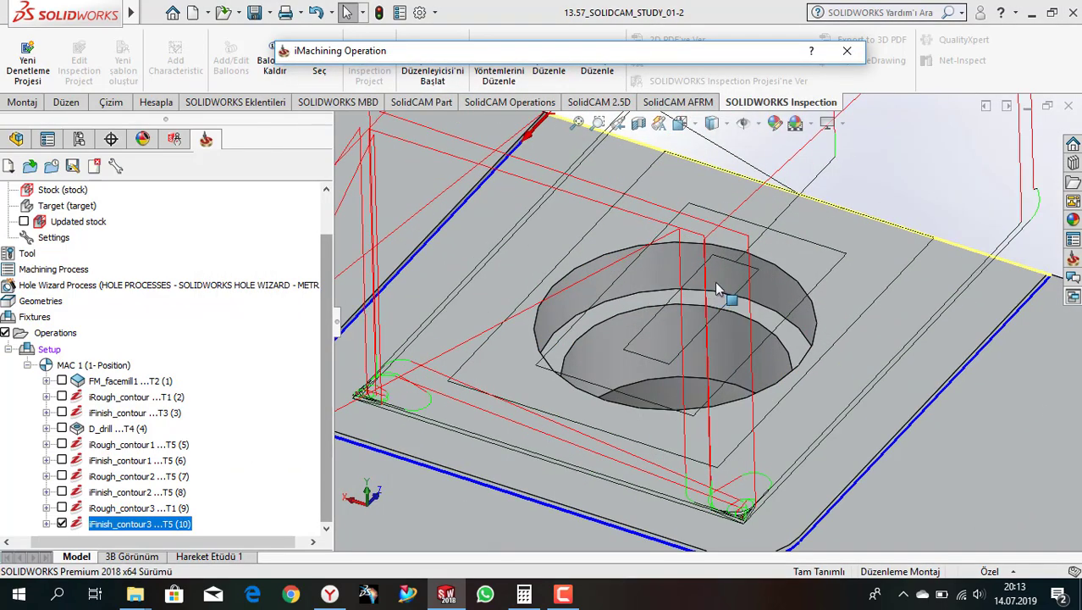
- Give the floor finish 50% overlap with compensation, save and calculate, and exit
scroll(691, 291, down, 5)
scroll(645, 370, up, 5)
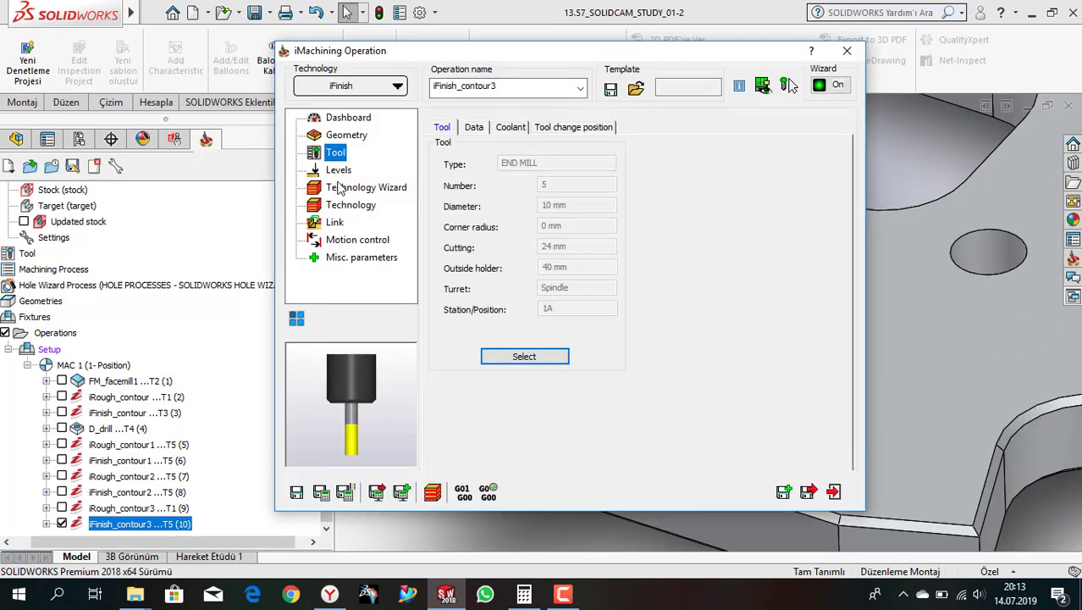
click(398, 187)
click(406, 205)
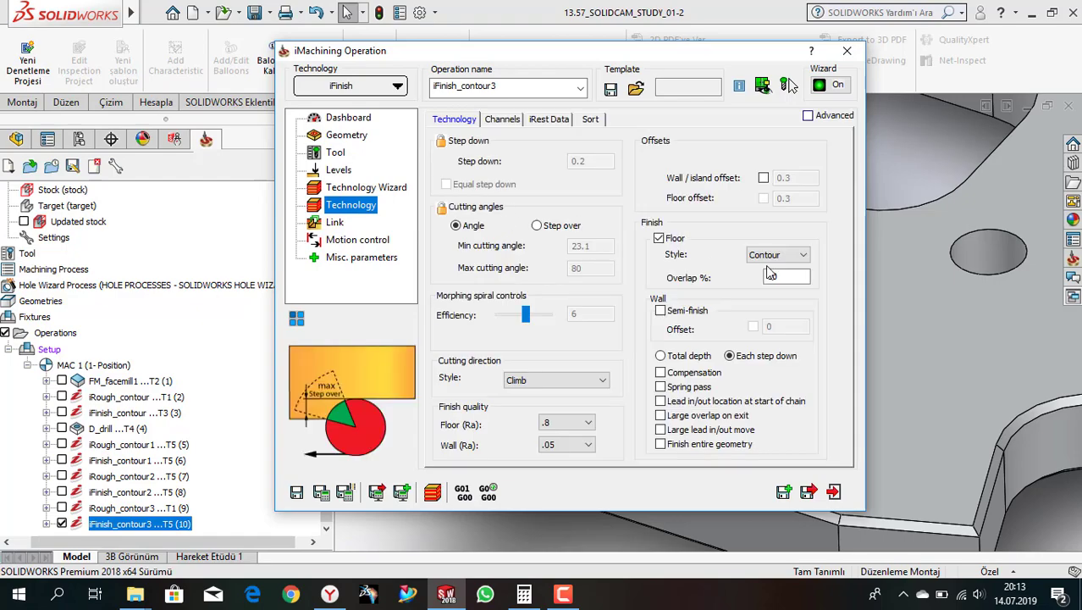
click(321, 495)
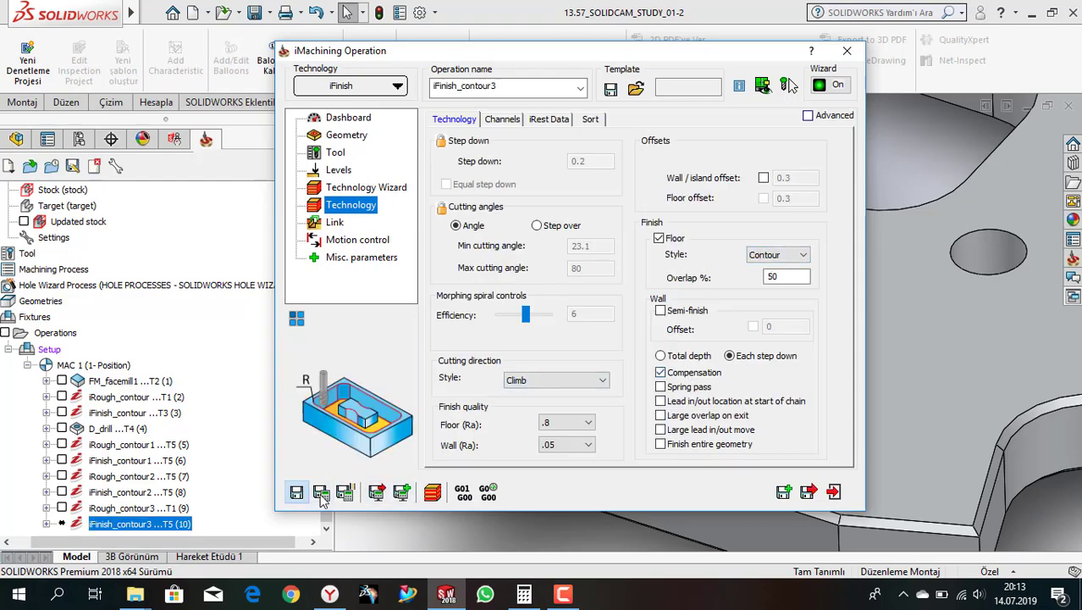
click(809, 493)
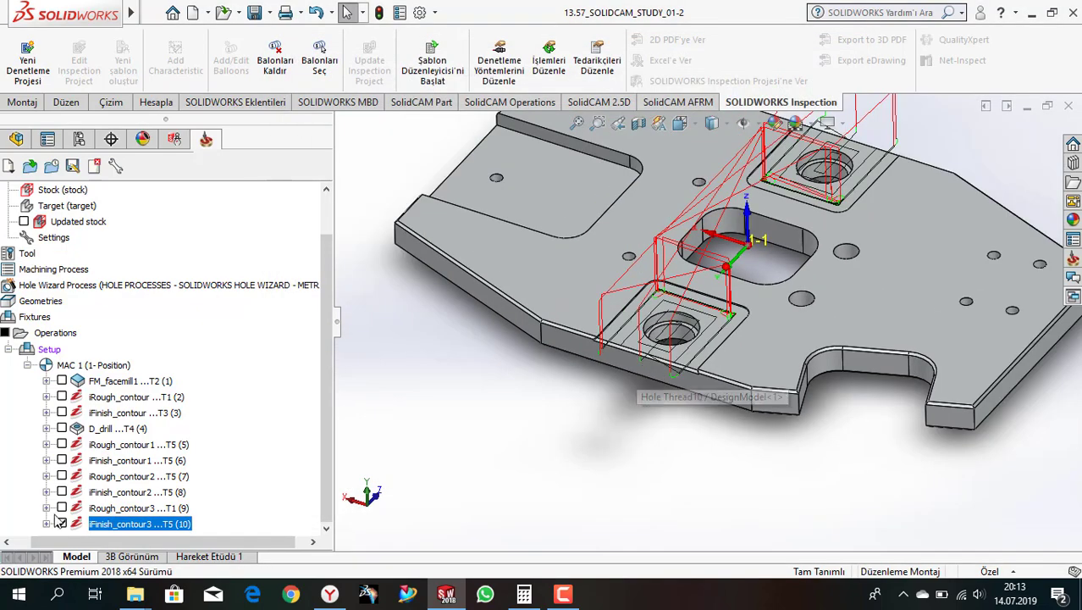
- Add a new Drilling operation from the operation's right-click menu
scroll(752, 275, up, 3)
scroll(642, 305, down, 3)
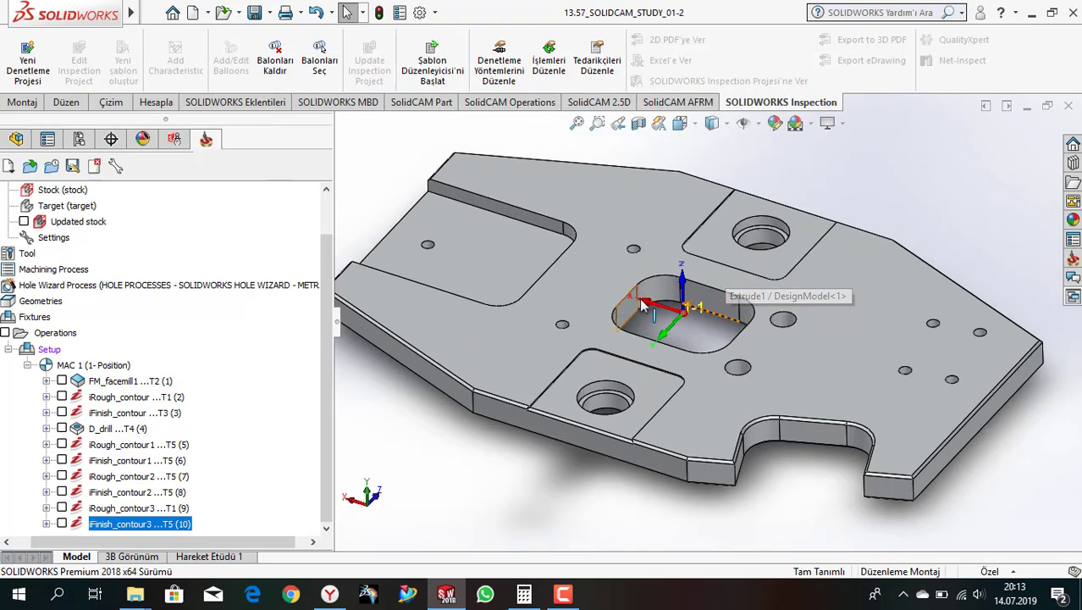
right_click(157, 523)
mouse_move(229, 47)
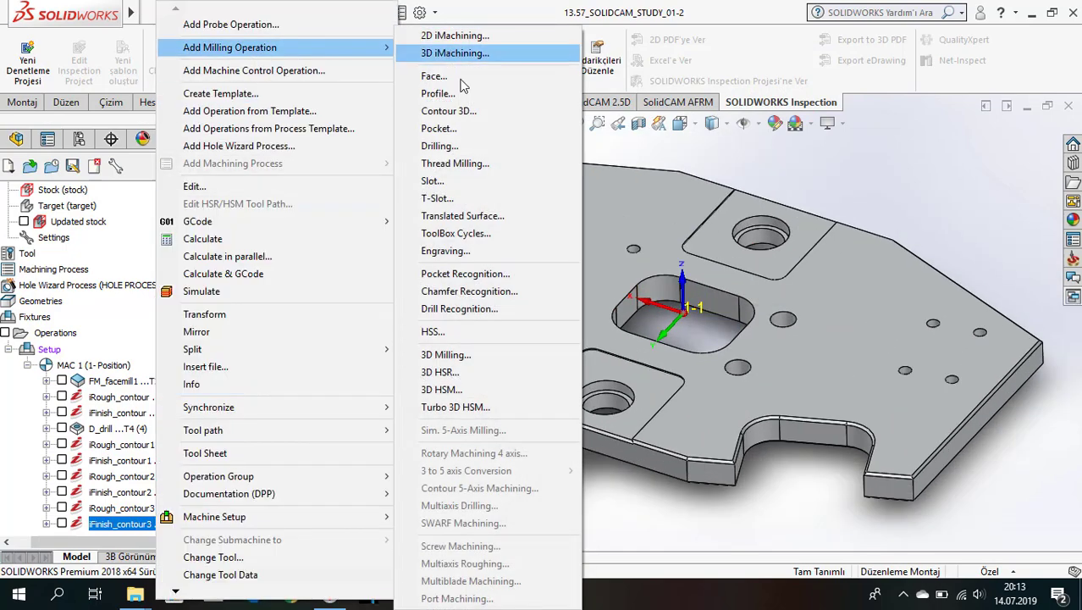
click(437, 145)
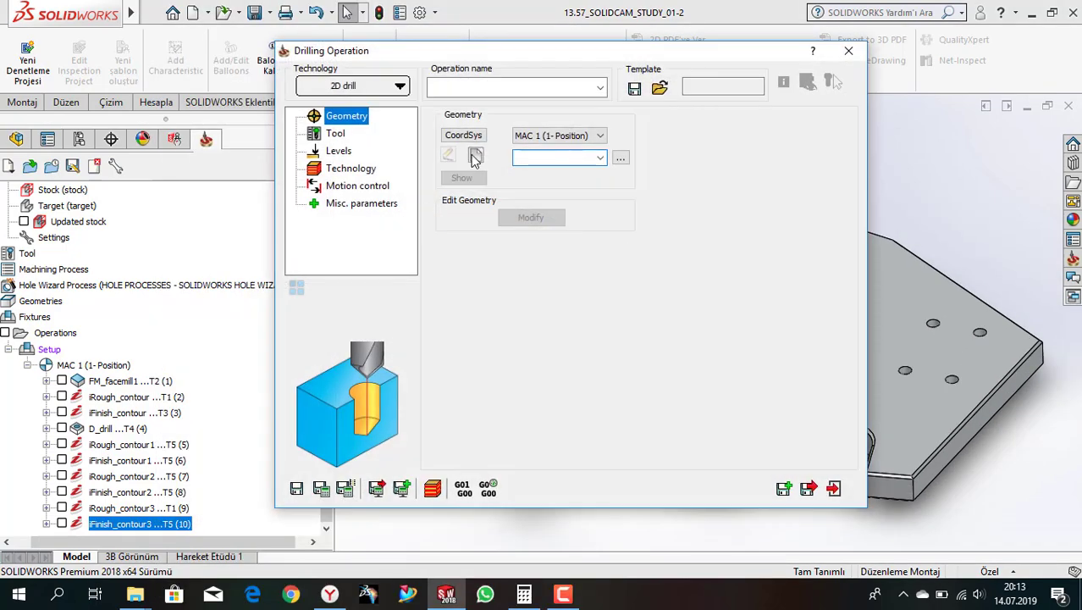
- Define drill1 geometry on the lower-left and upper-right counterbored holes
click(470, 151)
click(605, 402)
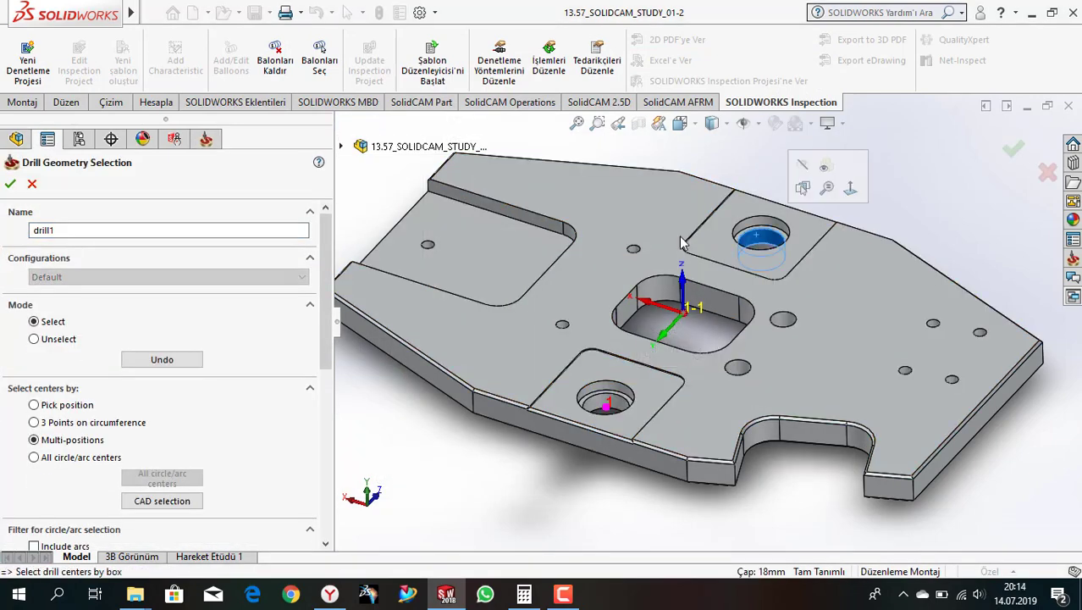
click(762, 238)
click(10, 184)
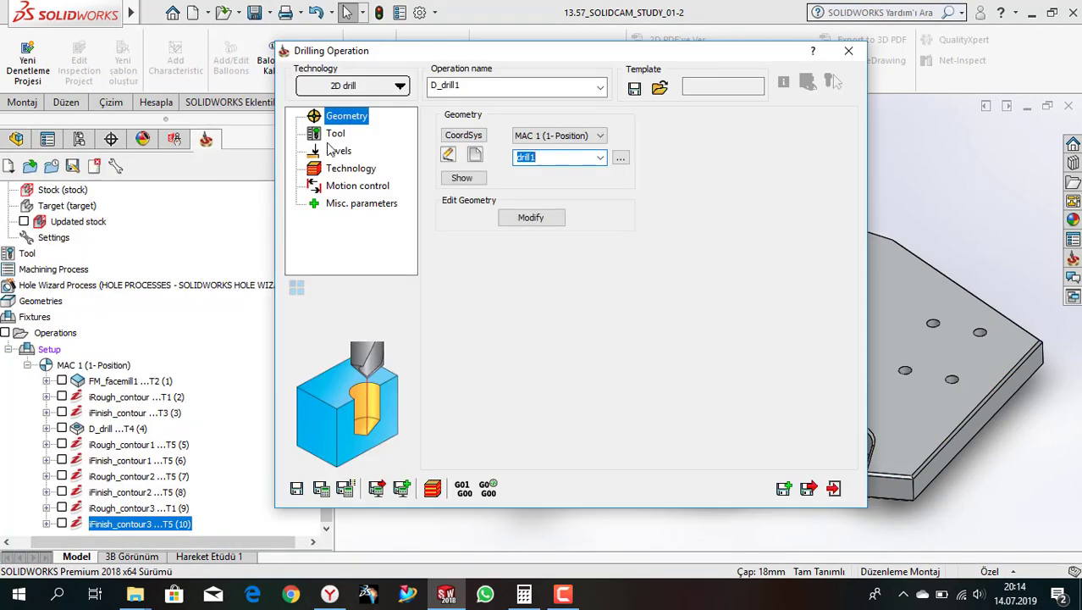
- Create tool 6 as an 18 mm drill with a 140° point angle
click(332, 113)
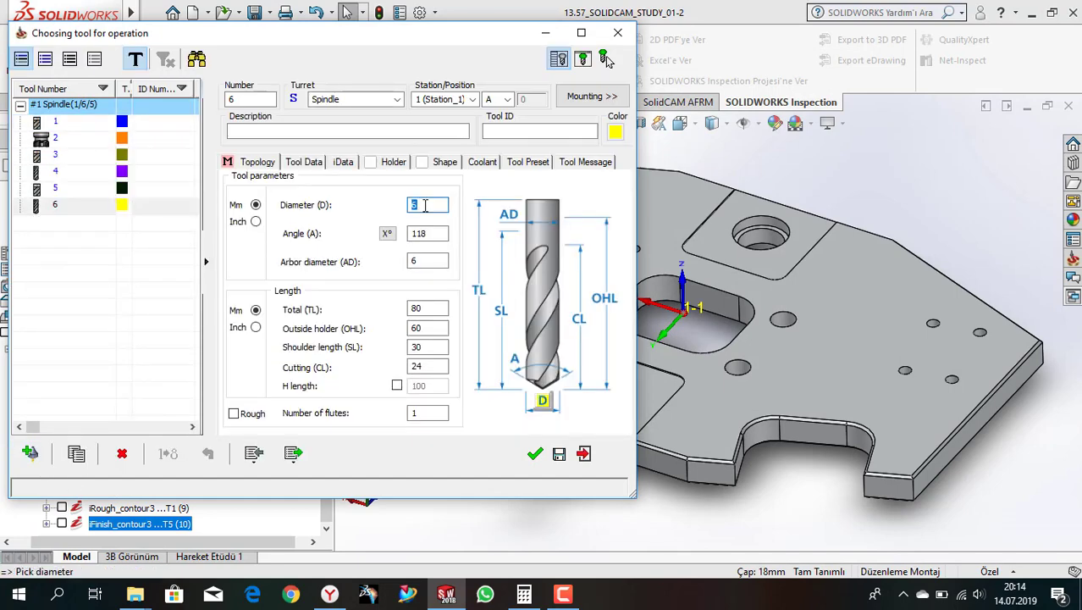
text(18)
key(Tab)
text(1400)
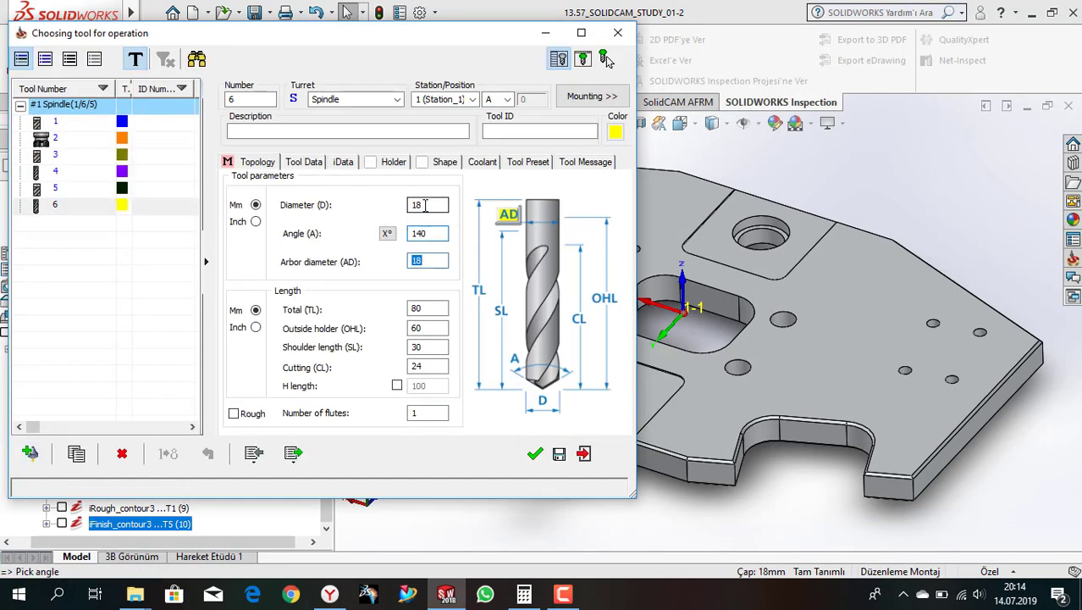
click(330, 594)
click(226, 232)
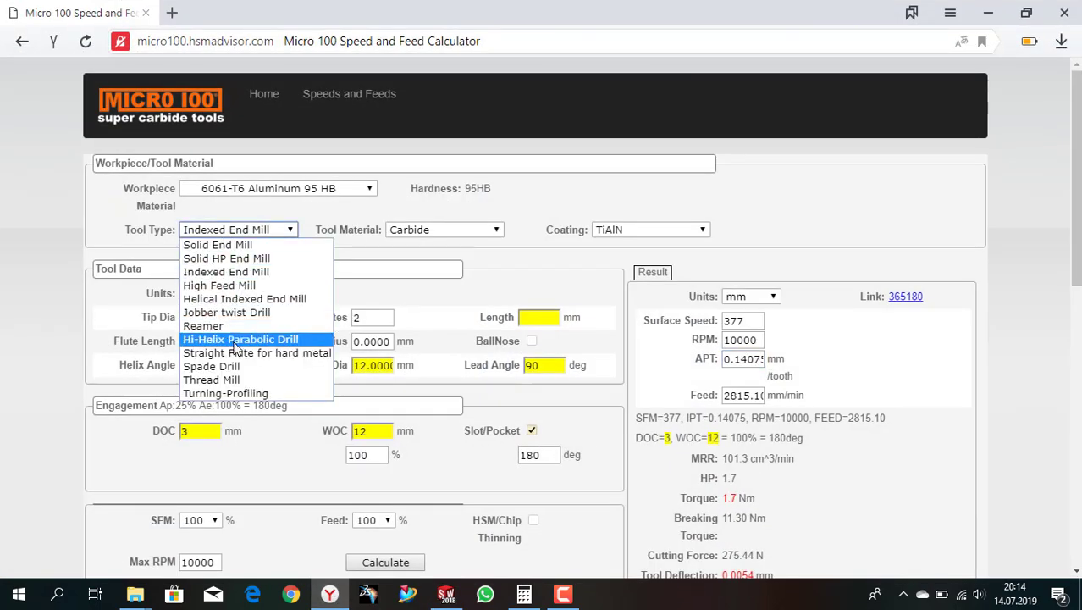
- Get 0.28 mm/tooth and 458 m/min for an 18 mm Hi-Helix Parabolic Drill
click(238, 340)
double_click(197, 318)
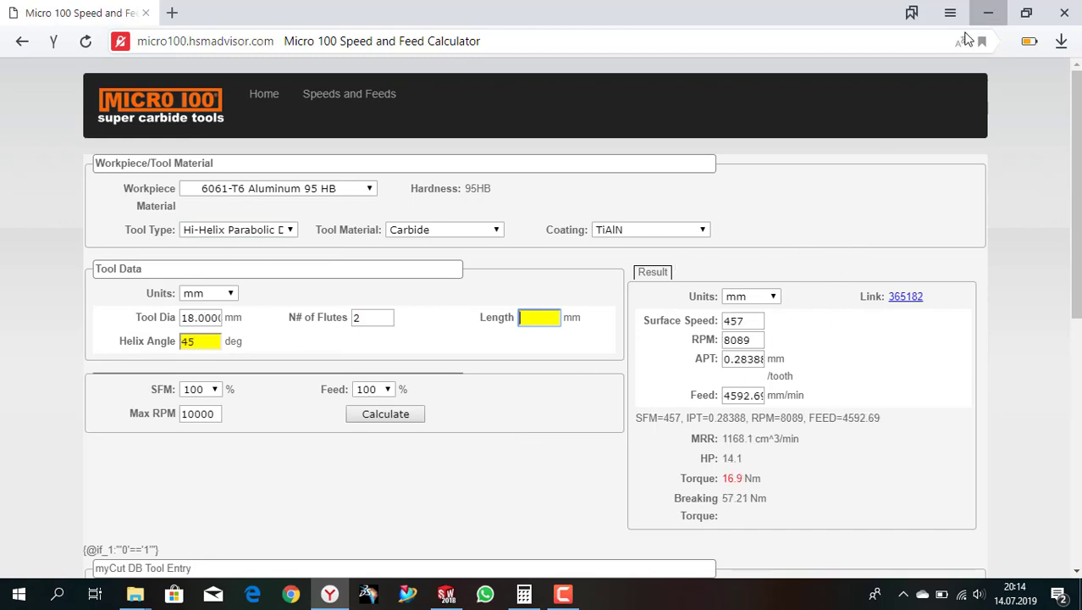
click(988, 13)
click(343, 162)
- Set feed 0.28 mm/tooth, speed 458 m/min, upper level -0.6 and drill depth 12
click(534, 451)
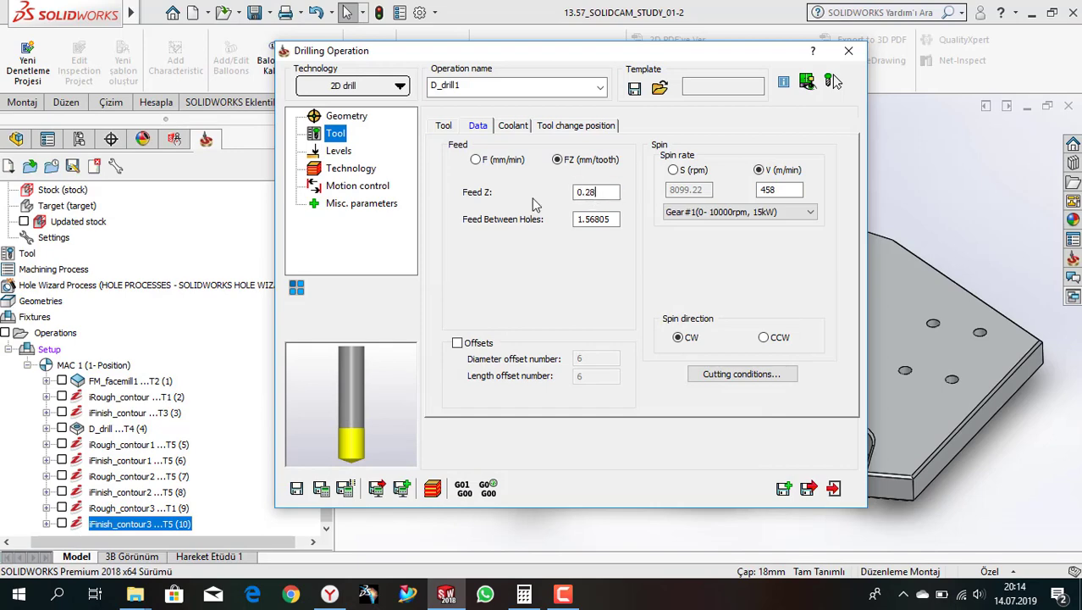
click(343, 151)
click(496, 254)
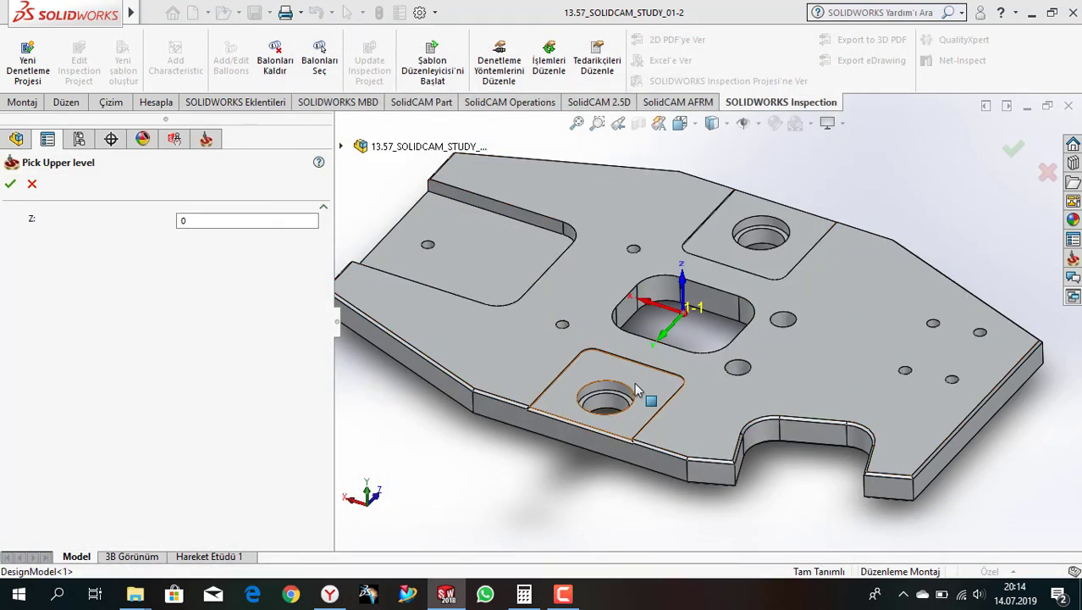
click(637, 390)
click(10, 184)
click(490, 281)
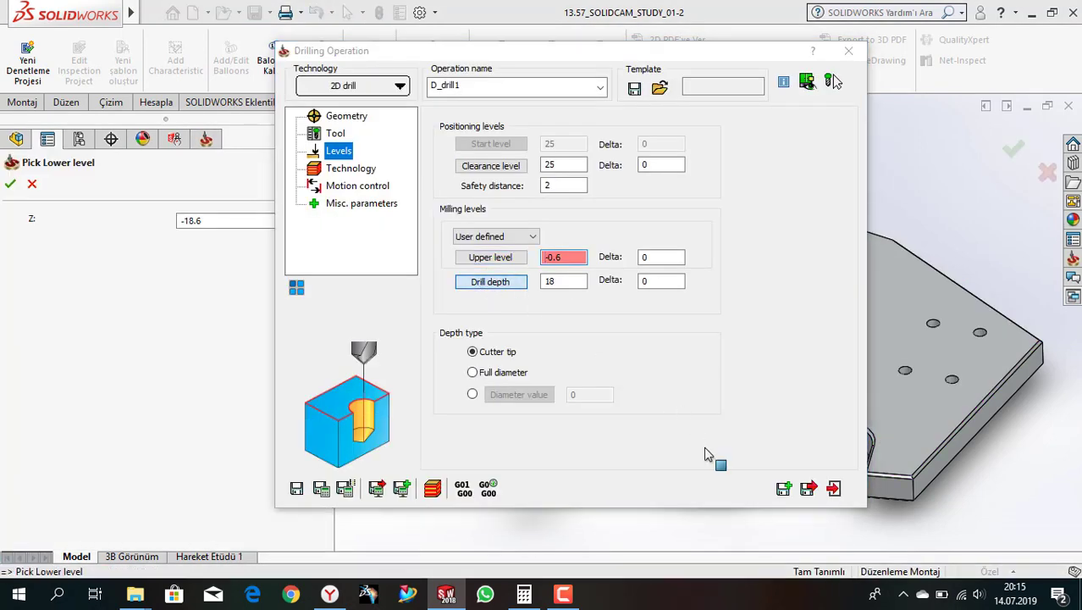
click(651, 296)
click(10, 184)
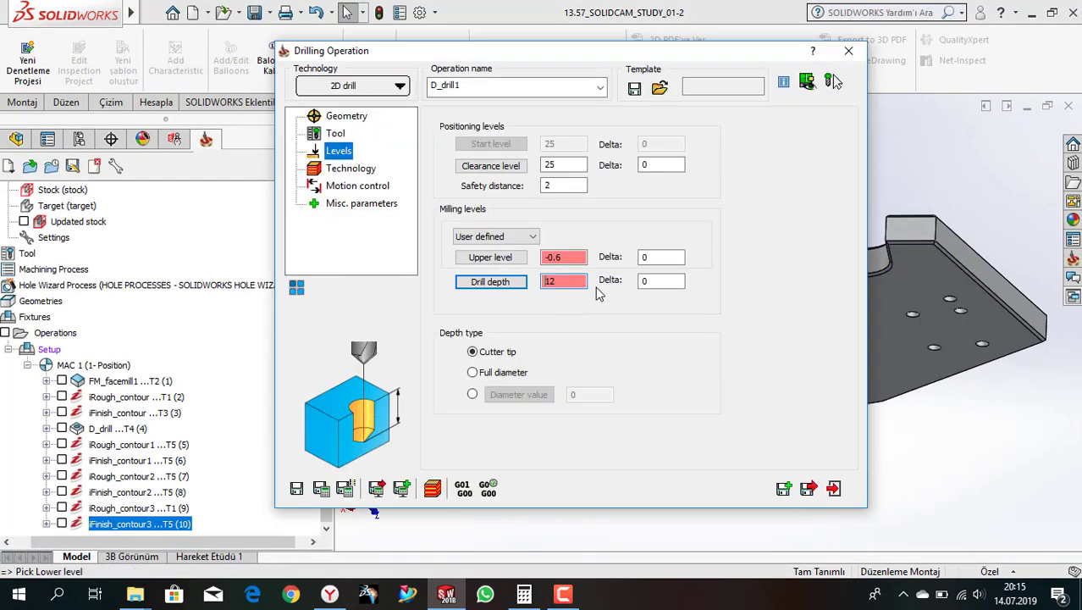
- Review cycle and motion control settings, save and calculate D_drill1, then open its simulation
click(352, 170)
click(358, 186)
click(321, 489)
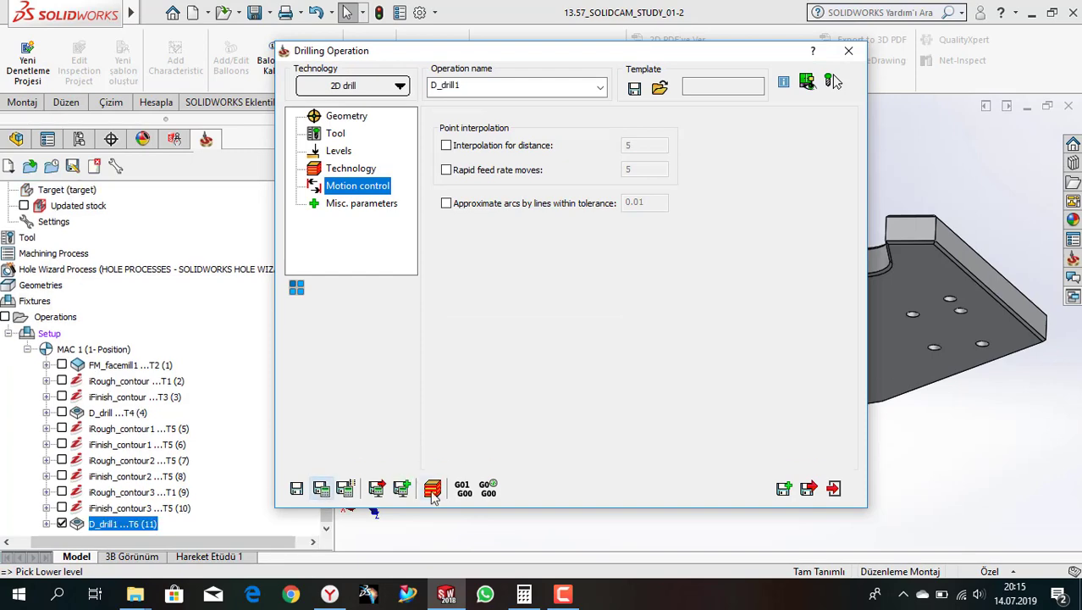
click(433, 489)
- Replay the D_drill1 toolpath in SolidVerify at slower speed, then close the simulation and drilling dialog
drag(281, 422, 240, 421)
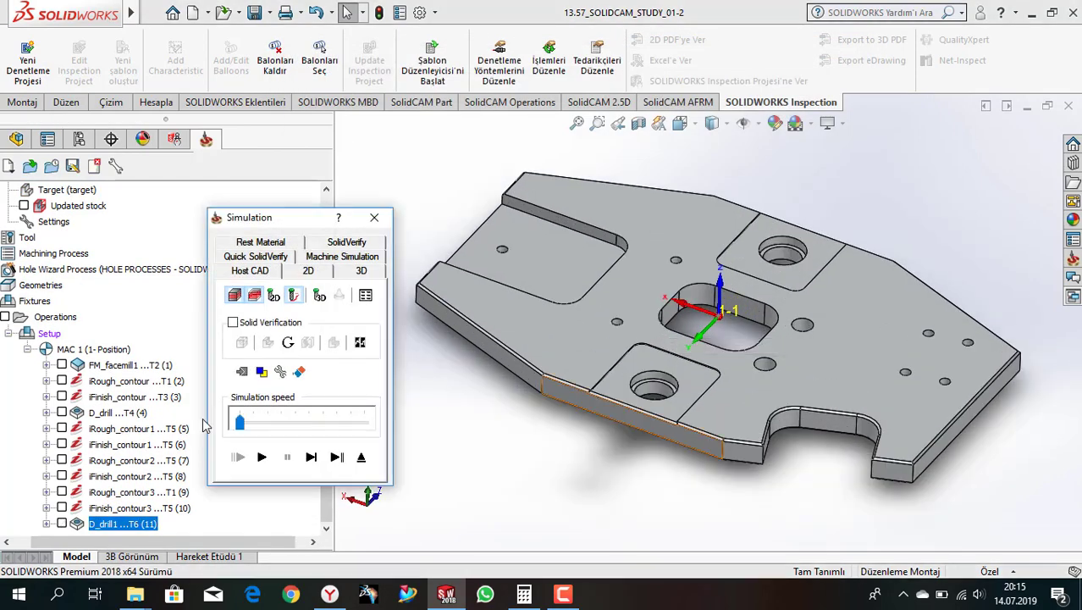
click(339, 243)
click(262, 458)
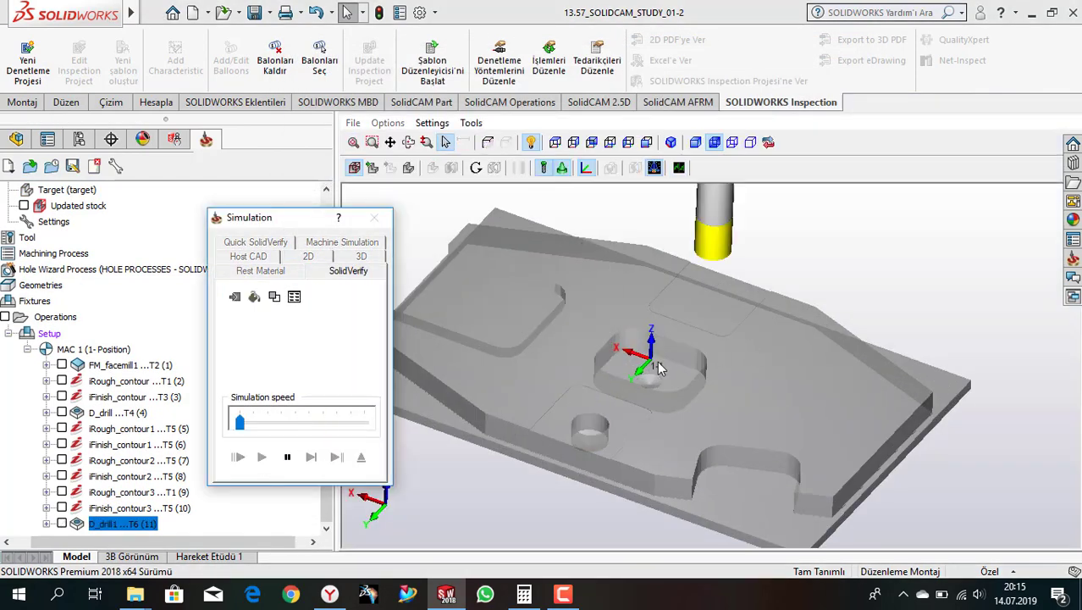
click(362, 457)
click(814, 491)
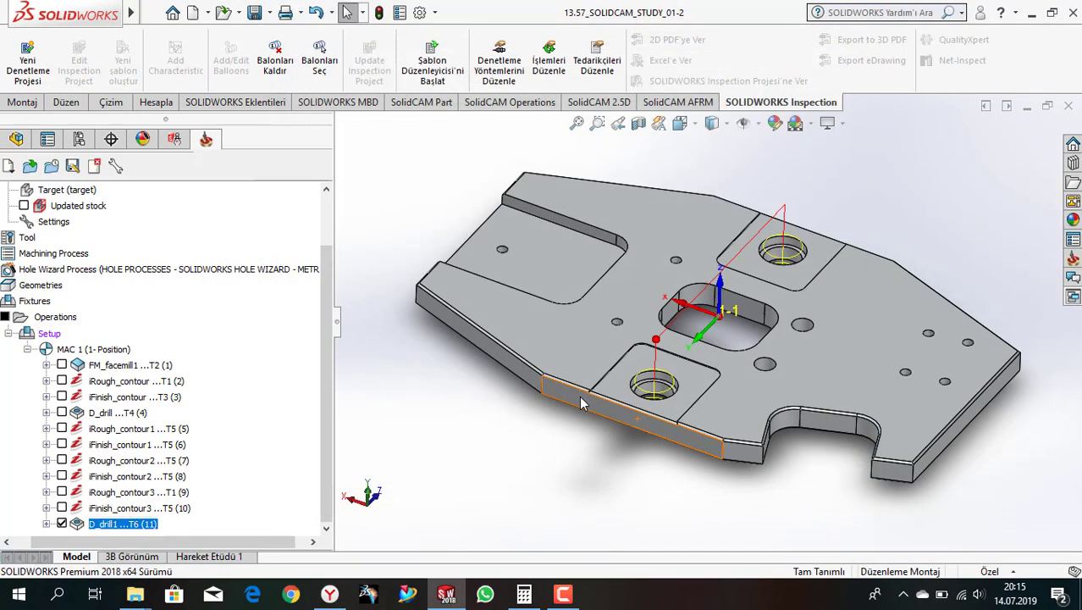
- Measure the counterbore hole with Hesapla > Ölçüm, confirming an 18 mm diameter
click(156, 101)
click(206, 59)
click(654, 388)
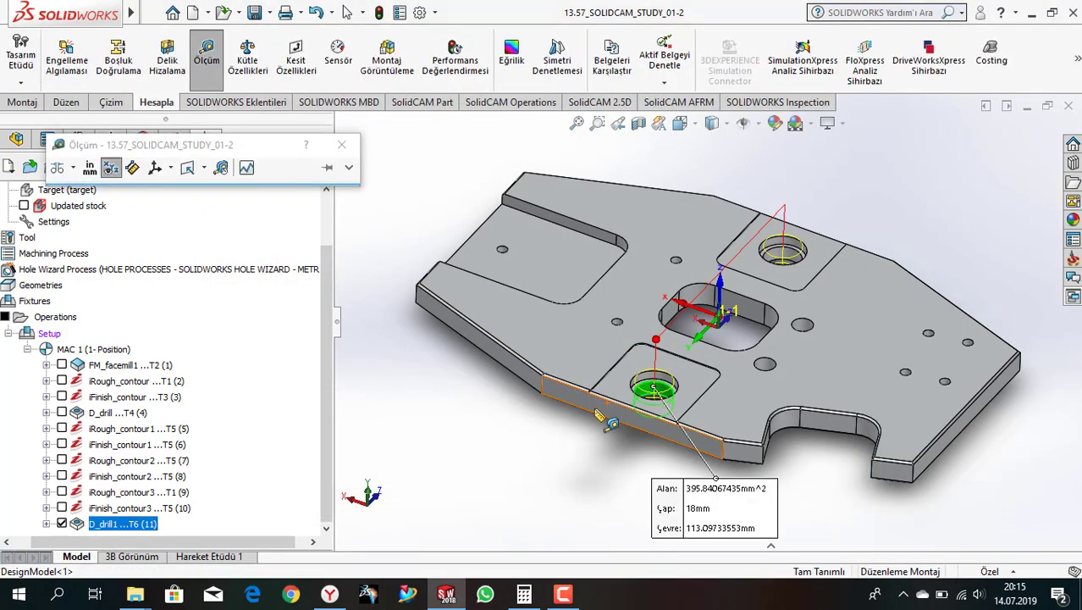
key(Escape)
- Add Profile operation F_contour4 with geometry contour4 of both counterbore edge chains set clockwise
right_click(148, 525)
mouse_move(223, 48)
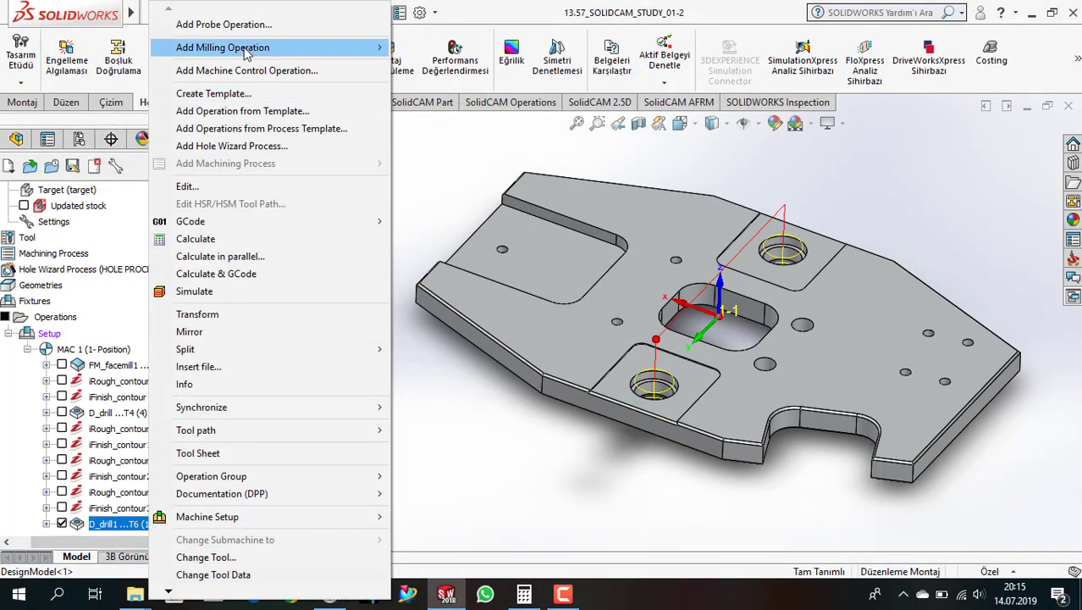
click(438, 97)
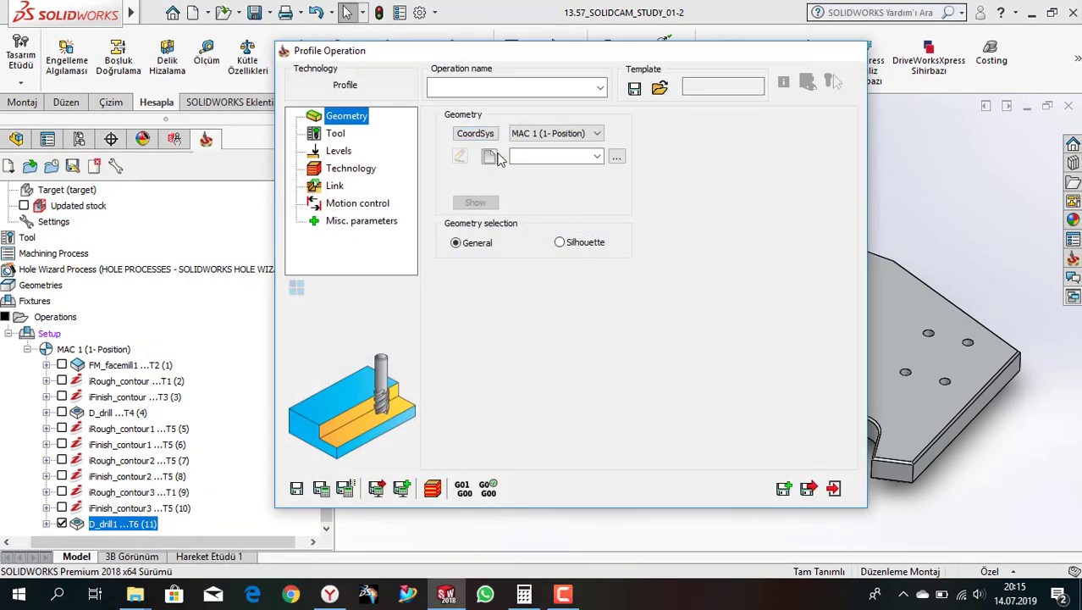
click(490, 157)
scroll(620, 408, down, 3)
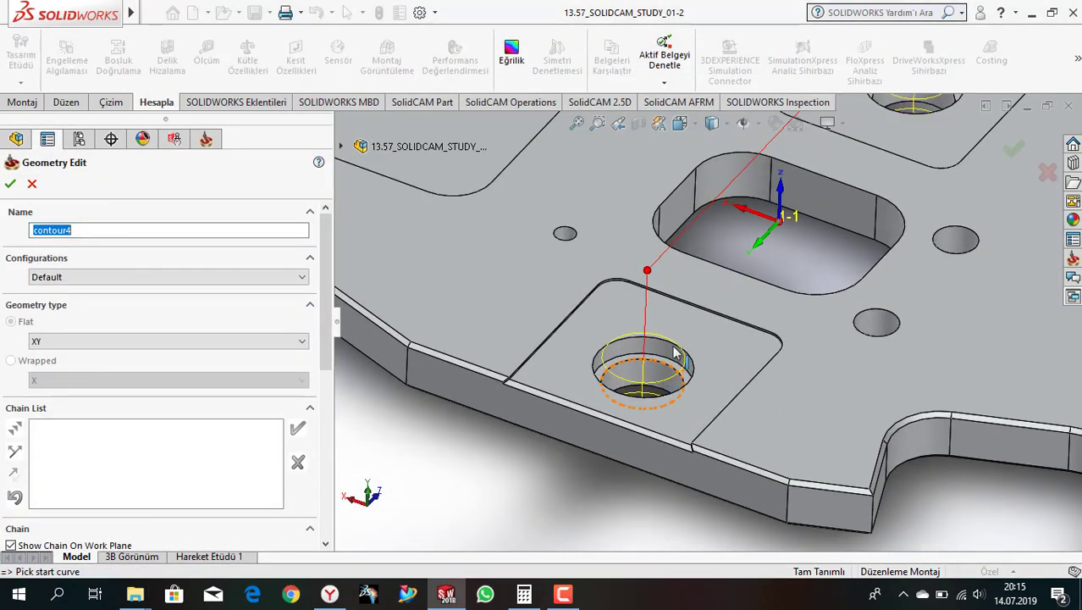
click(619, 407)
scroll(800, 210, up, 2)
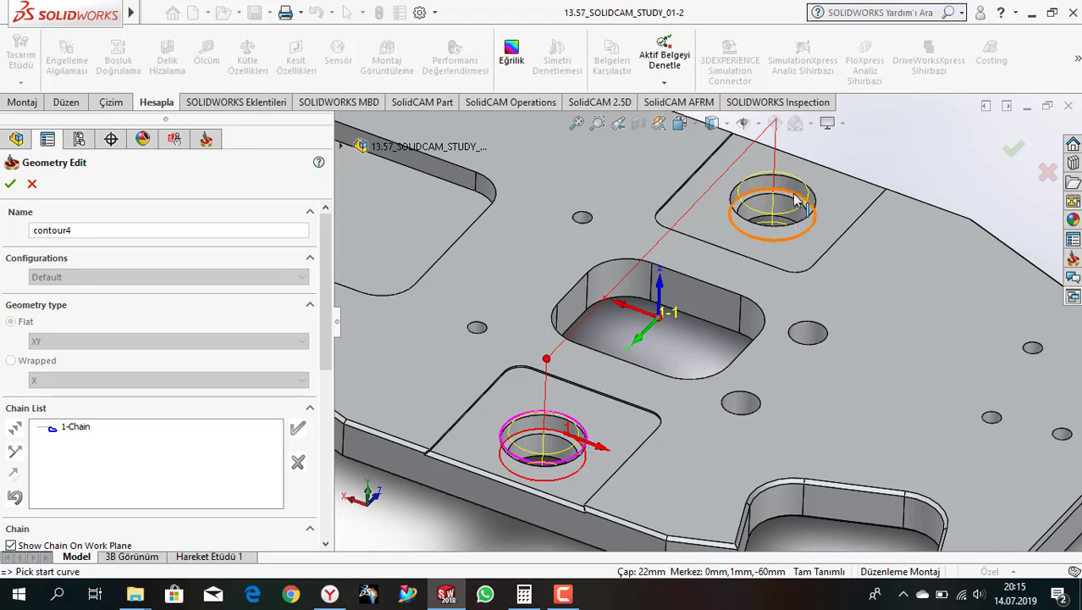
right_click(73, 452)
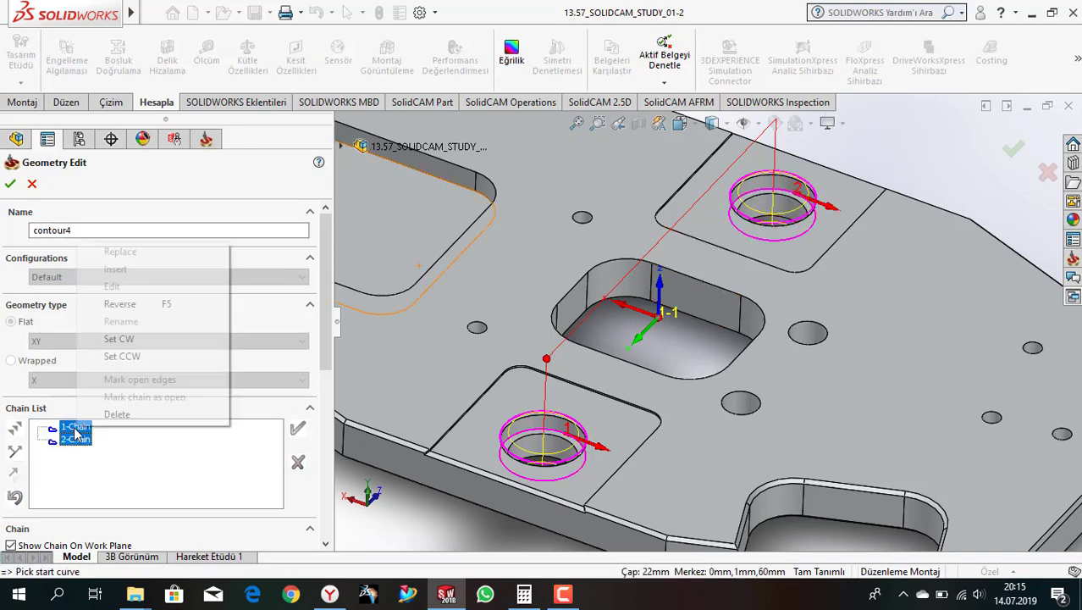
click(110, 341)
click(10, 183)
- Assign tool 5 and pick the upper level and counterbore face lower level for F_contour4
click(319, 139)
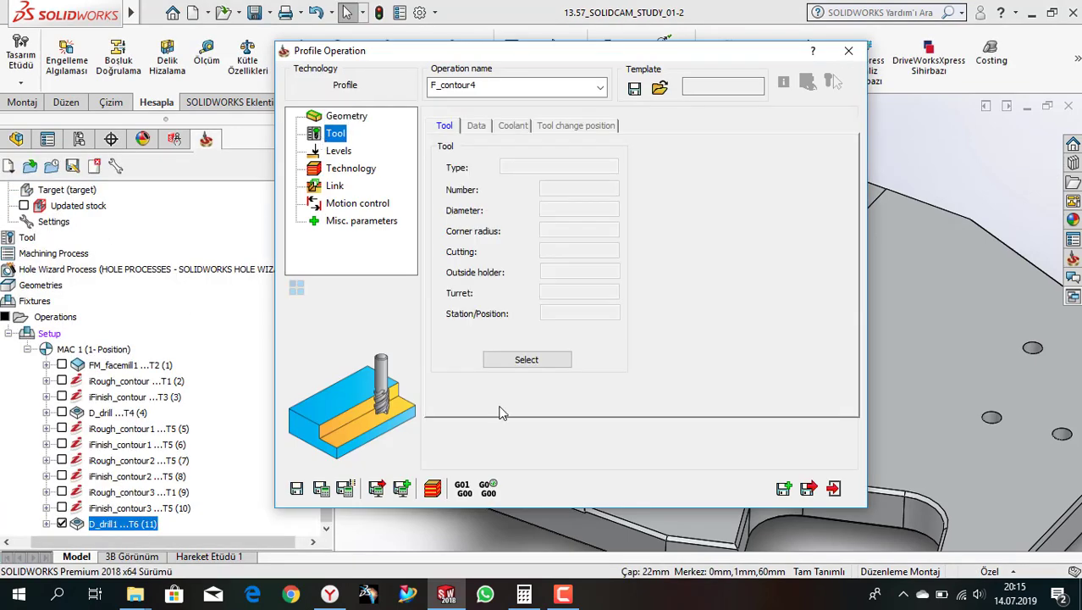
click(525, 360)
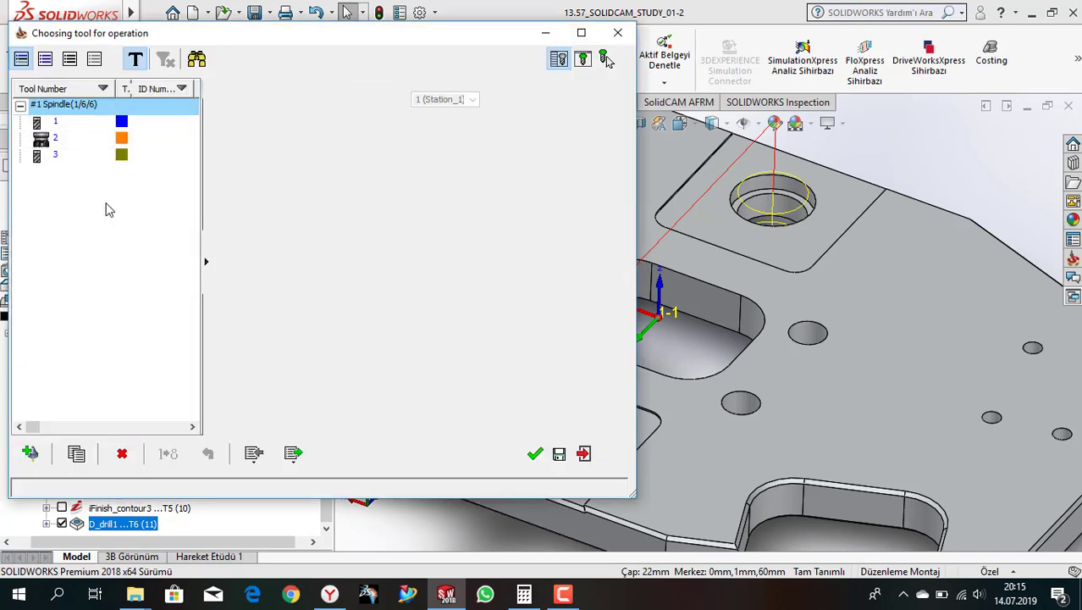
double_click(84, 188)
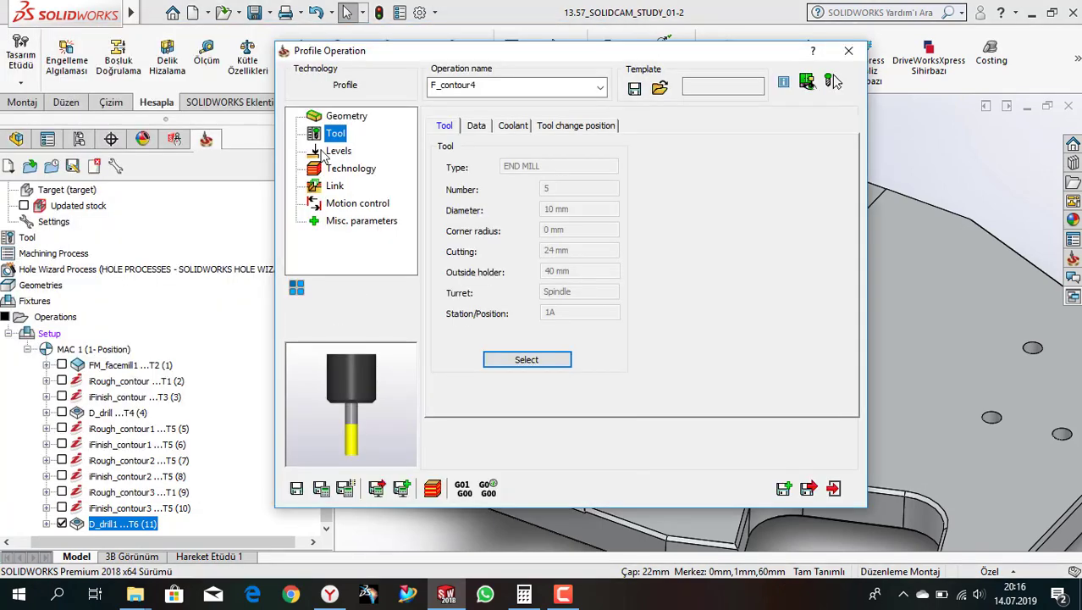
click(338, 150)
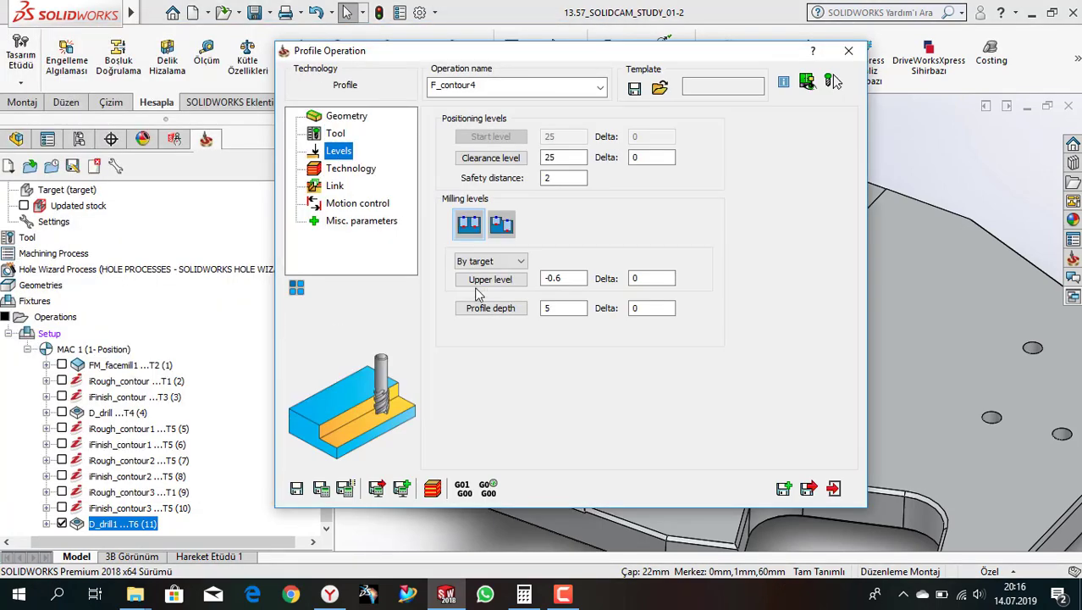
click(489, 286)
click(10, 183)
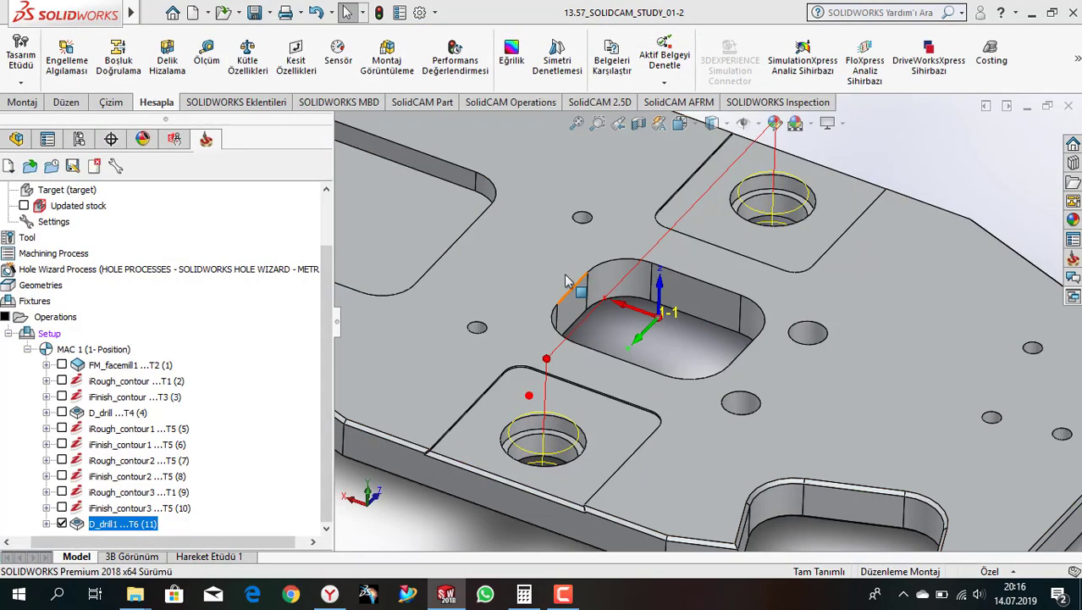
click(496, 308)
scroll(545, 401, down, 2)
click(544, 401)
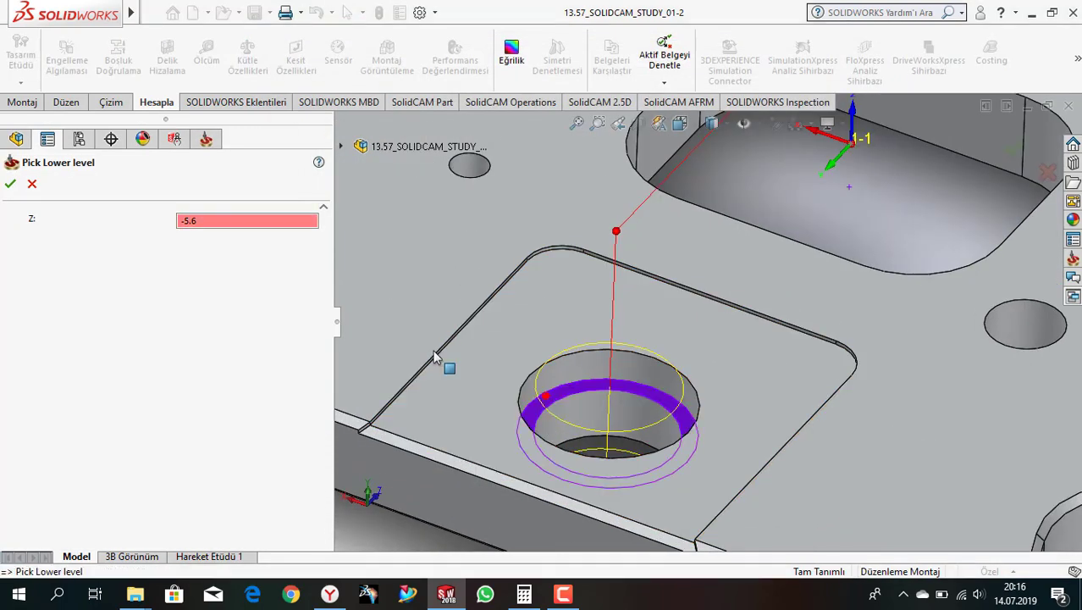
click(10, 185)
- Set tool side Right, enable Rough, with 0.5 wall offset and 0.8 finish step-down
click(350, 167)
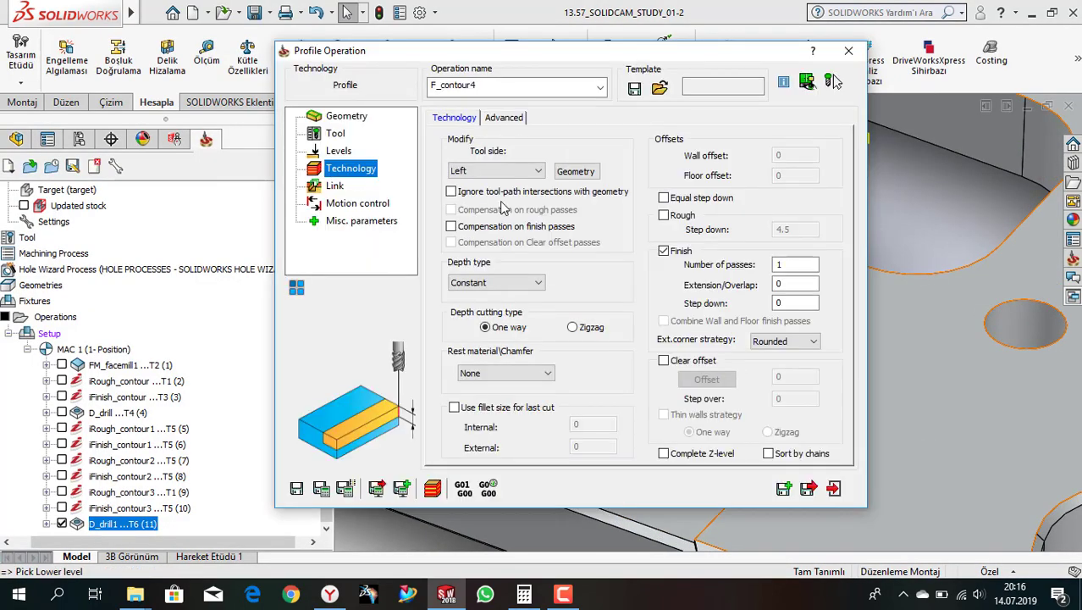
click(576, 172)
click(79, 231)
click(79, 265)
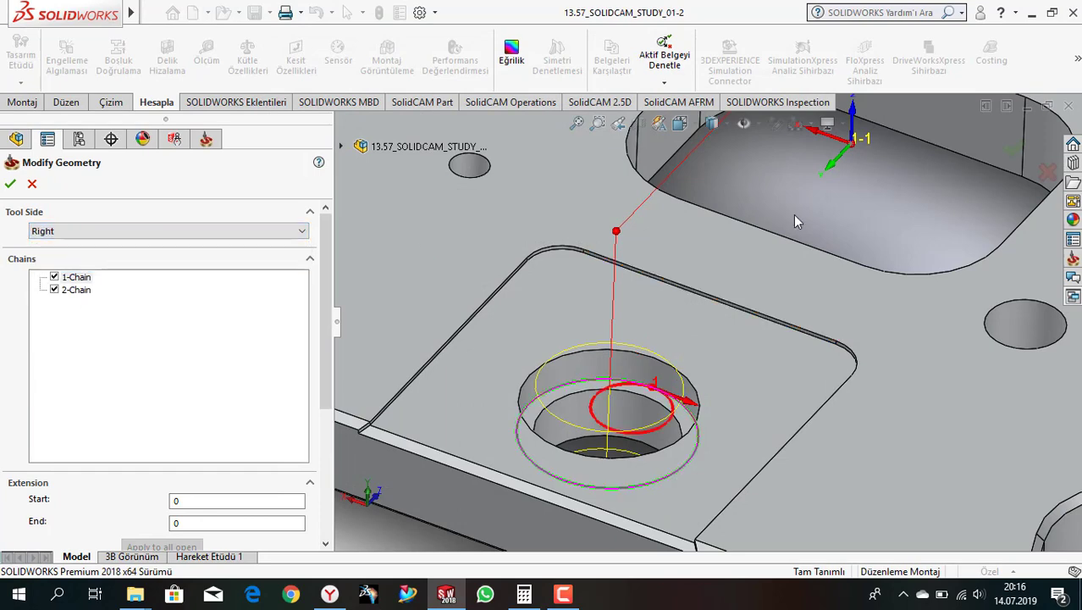
click(10, 184)
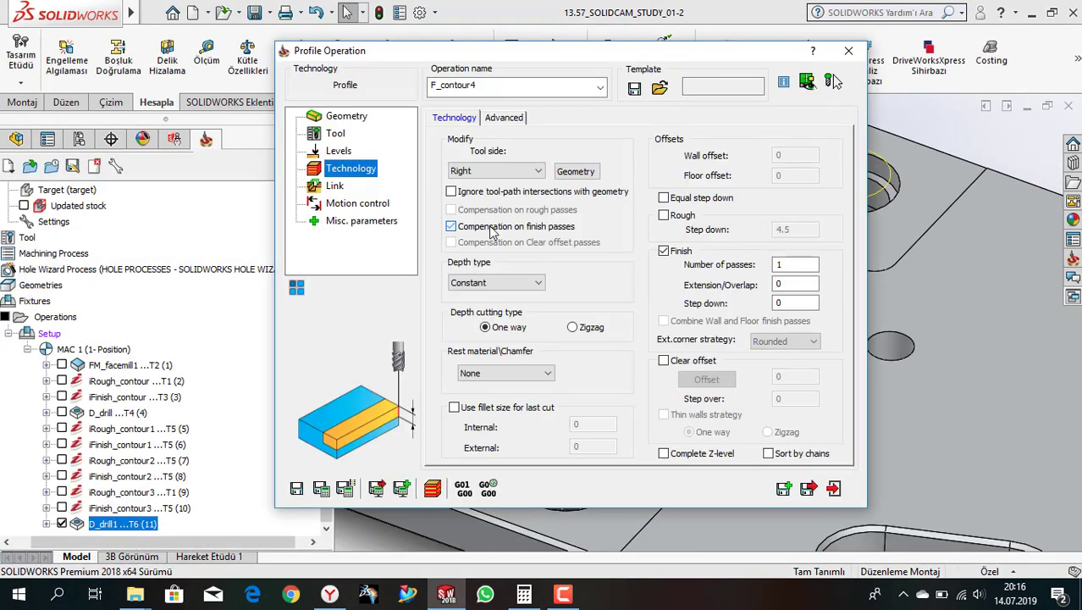
click(664, 216)
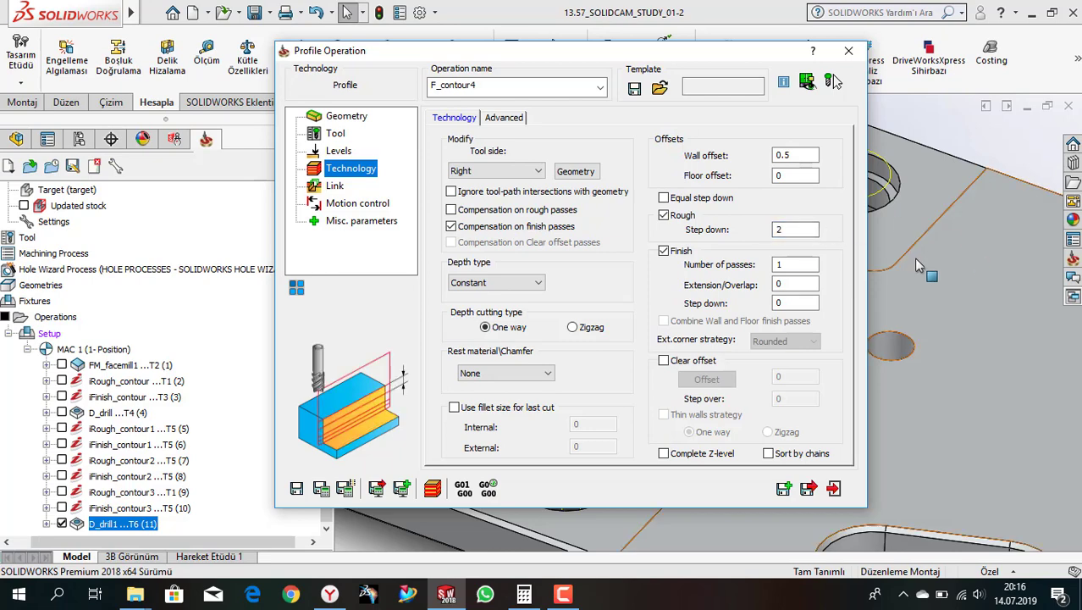
click(809, 283)
key(Tab)
text(8)
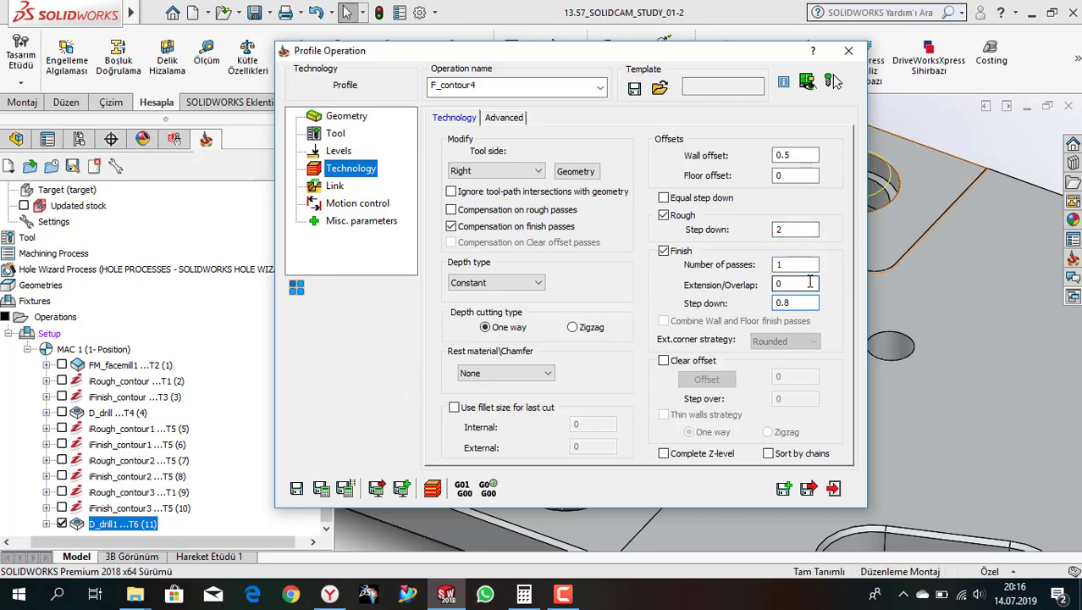
- Use an Arc lead-in with matching lead-out starting from the circle centre, then Save & Calculate
click(333, 185)
click(519, 137)
click(519, 137)
click(530, 246)
click(696, 233)
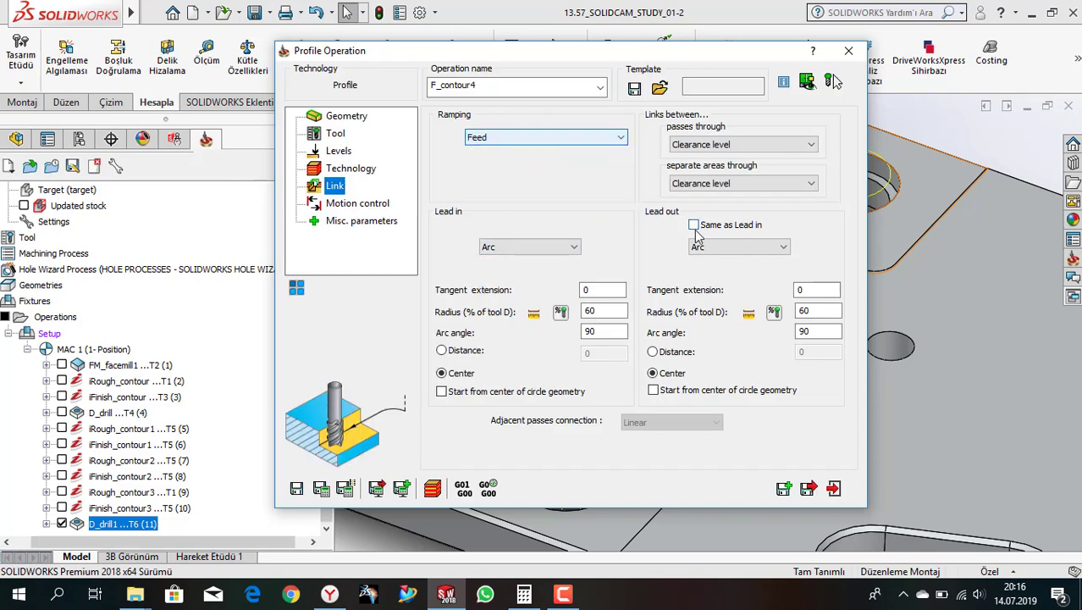
click(694, 225)
text(30)
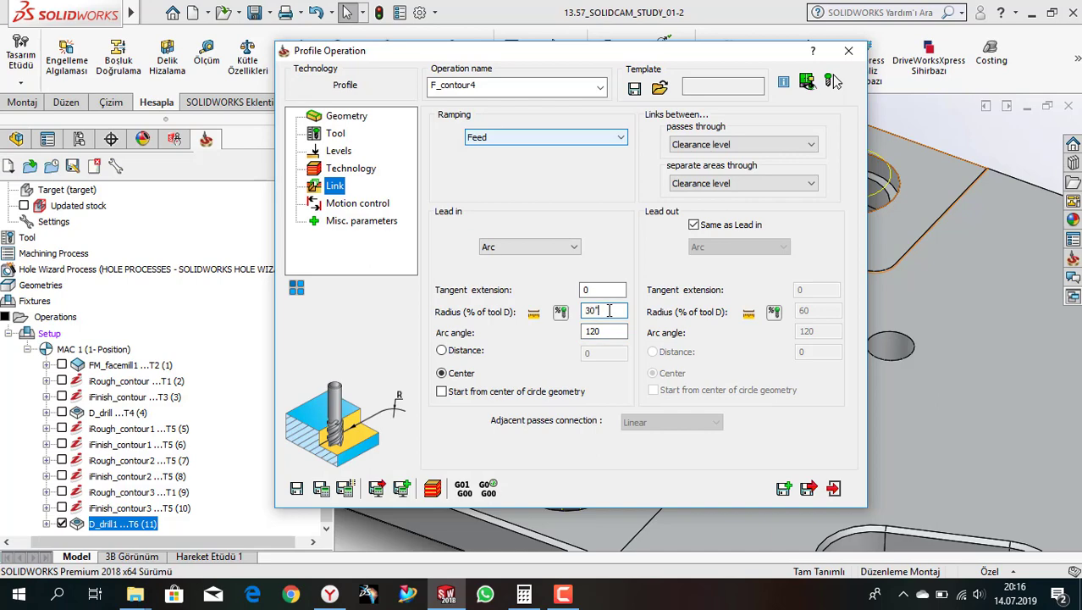
click(489, 388)
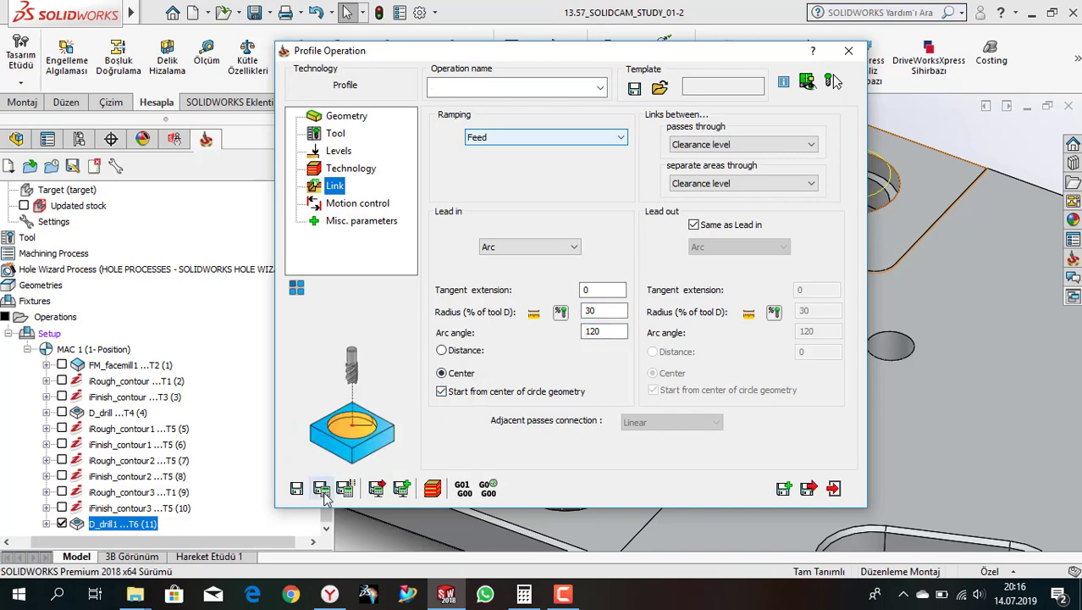
click(807, 488)
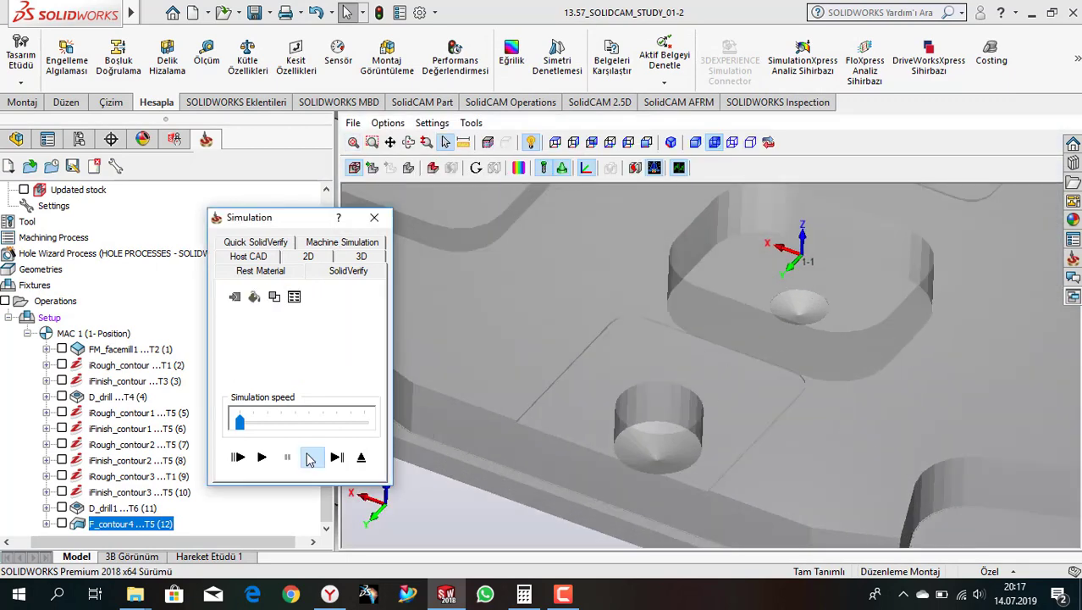
- Run SolidVerify on F_contour4, step through the counterbore profile cut, and exit the simulation
click(311, 457)
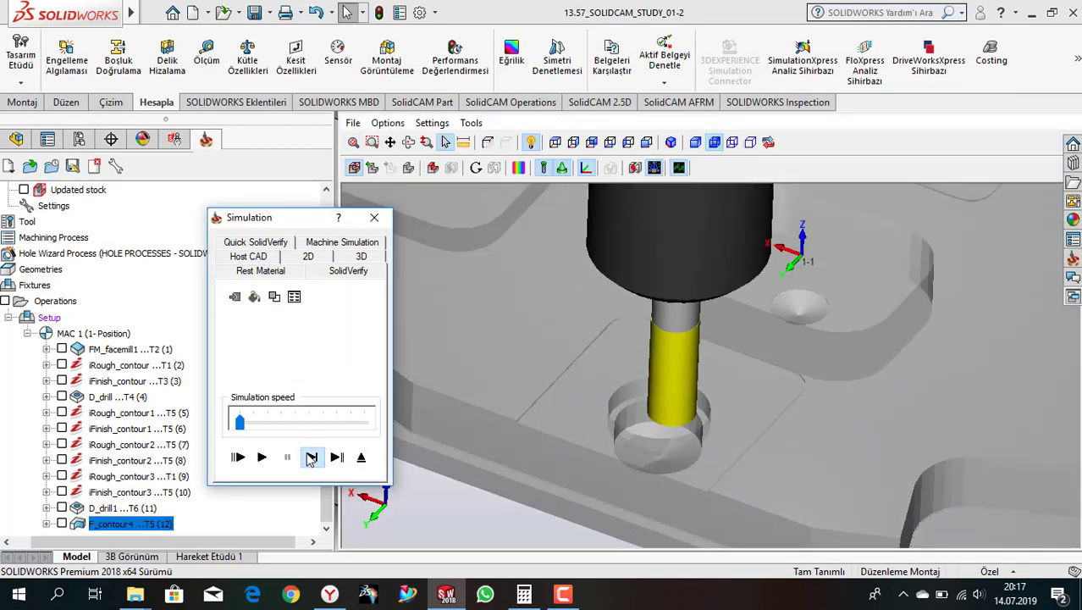
click(311, 458)
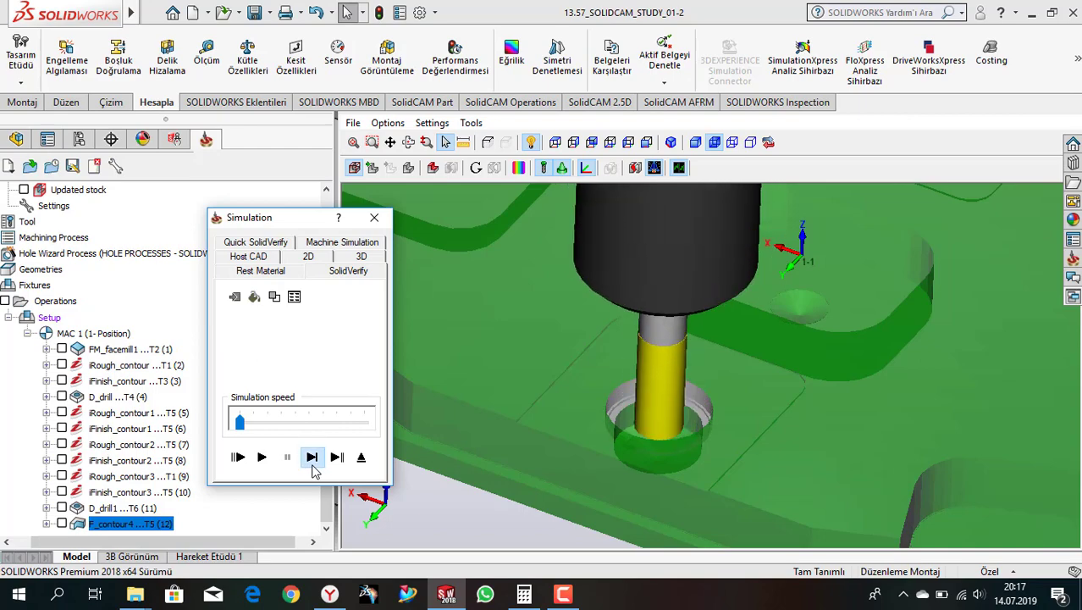
click(361, 457)
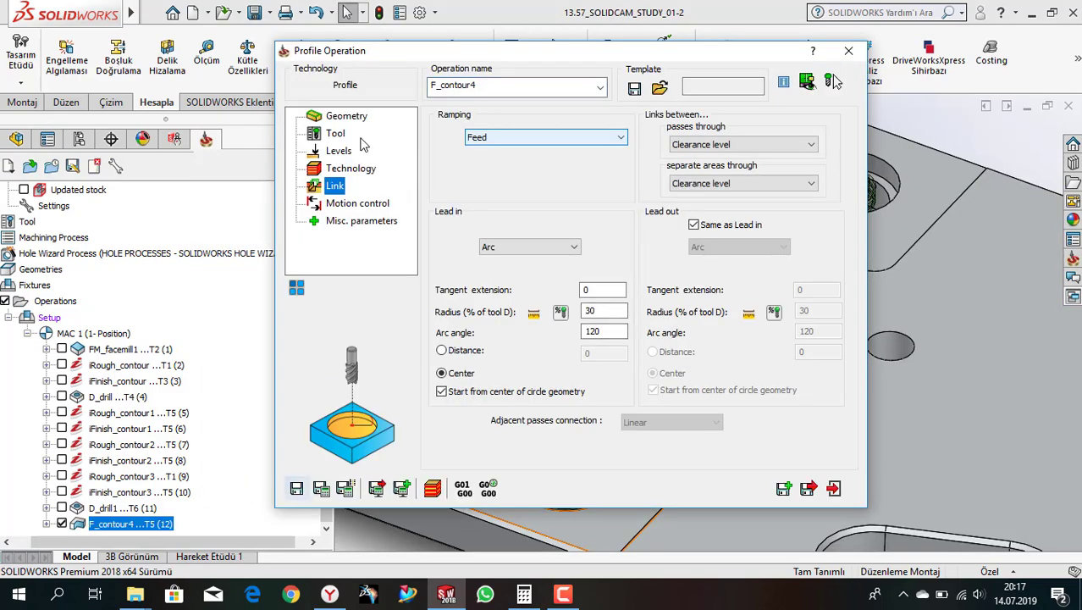
- Change F_contour4's finish step-down to 1 on the Technology page and recalculate
click(339, 151)
click(344, 168)
double_click(784, 302)
text(1)
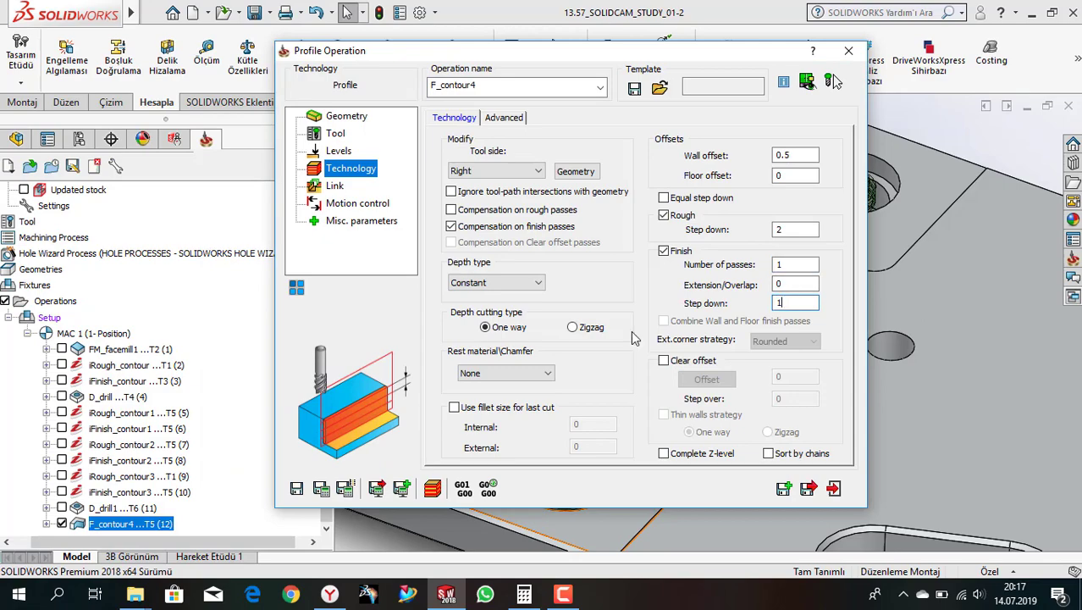
click(808, 490)
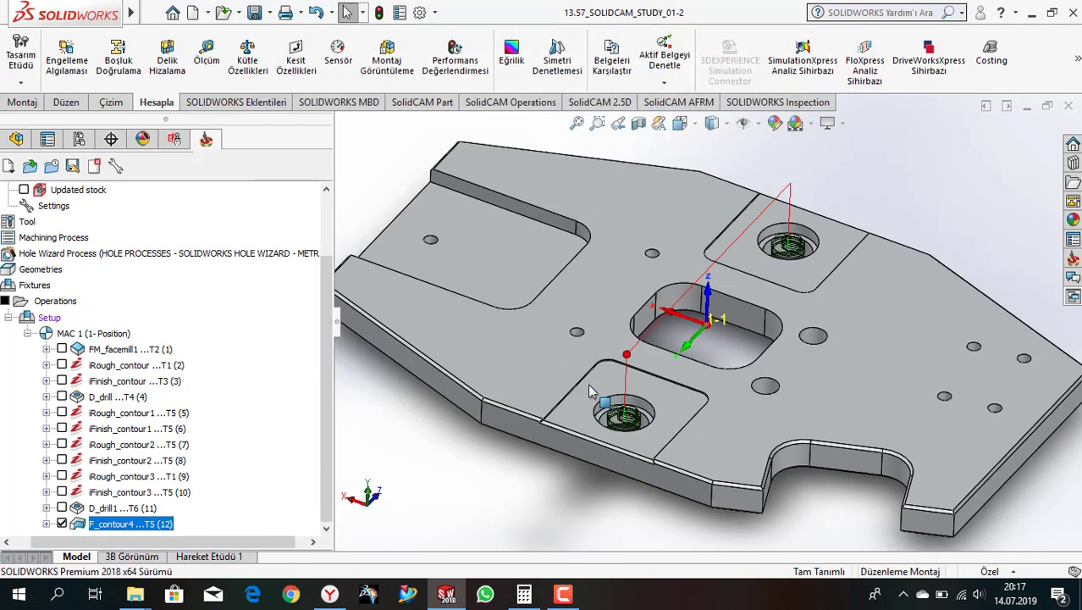